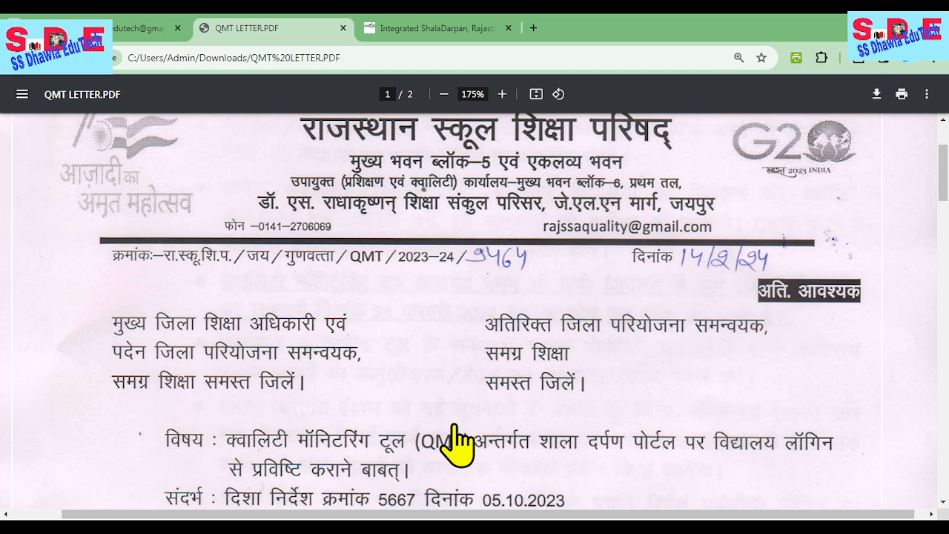
# - Read the first page of the QMT letter, covering its subject and the data entry instructions for schools
pyautogui.scroll(-1, 399, 375)
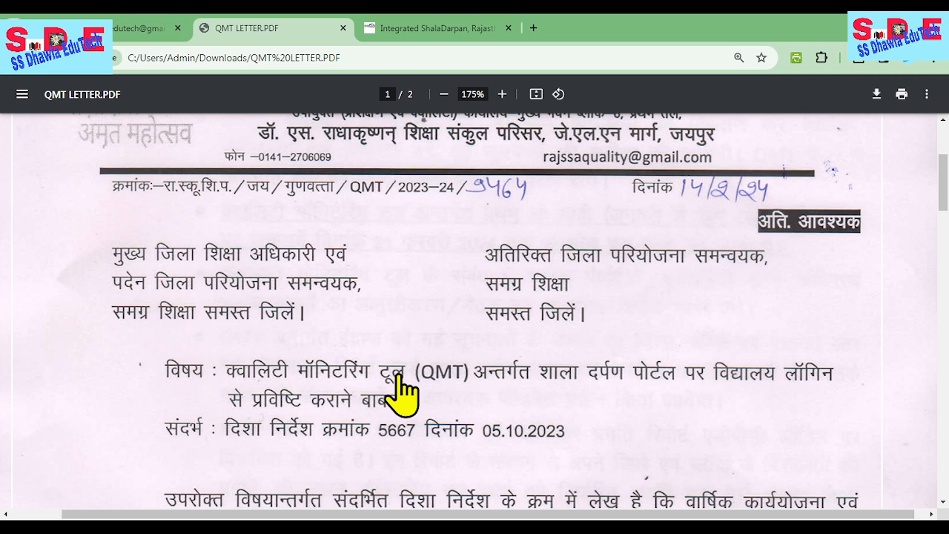
pyautogui.scroll(-5, 412, 386)
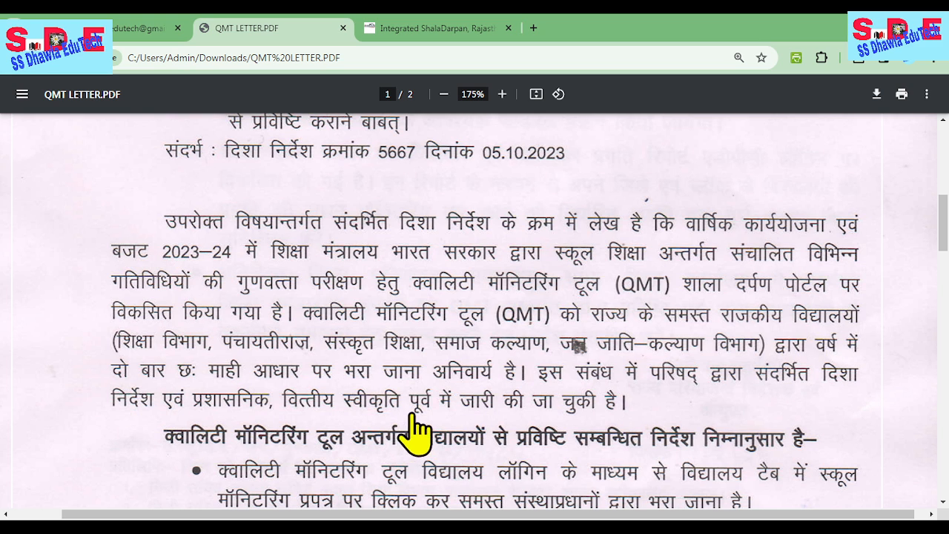
pyautogui.scroll(-3, 519, 430)
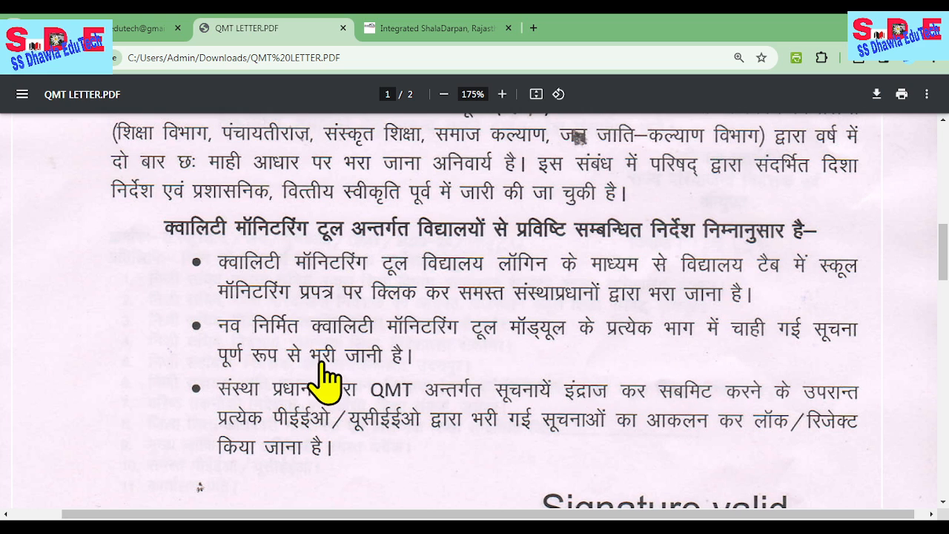
pyautogui.scroll(-1, 324, 379)
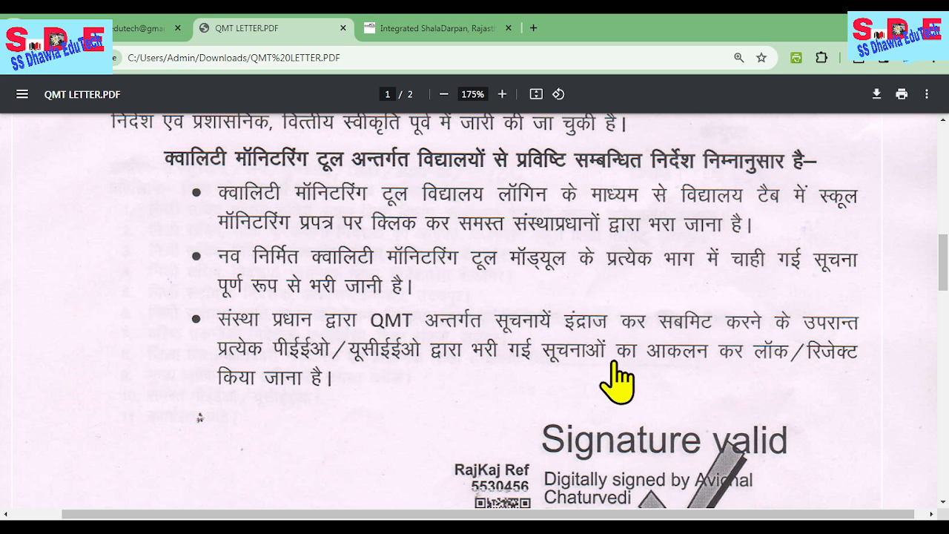
pyautogui.scroll(-3, 502, 378)
pyautogui.scroll(-2, 602, 364)
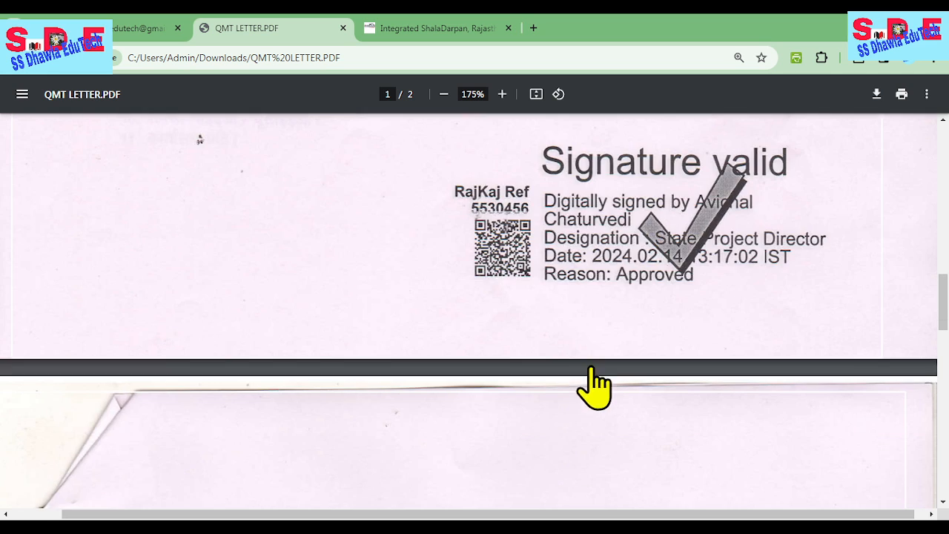
# - Read the second page of the QMT letter, covering the locking rules, submission deadline and reporting instructions
pyautogui.scroll(-4, 593, 392)
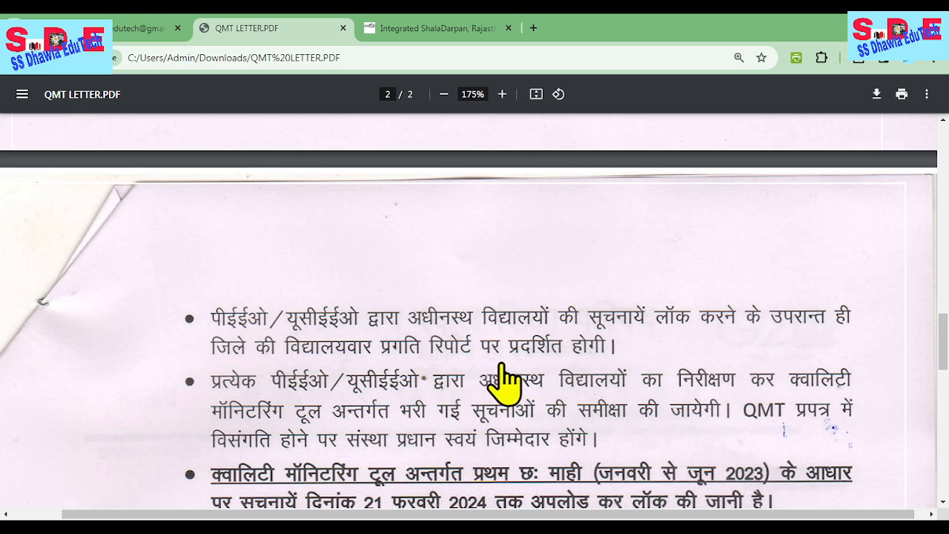
pyautogui.scroll(-1, 501, 378)
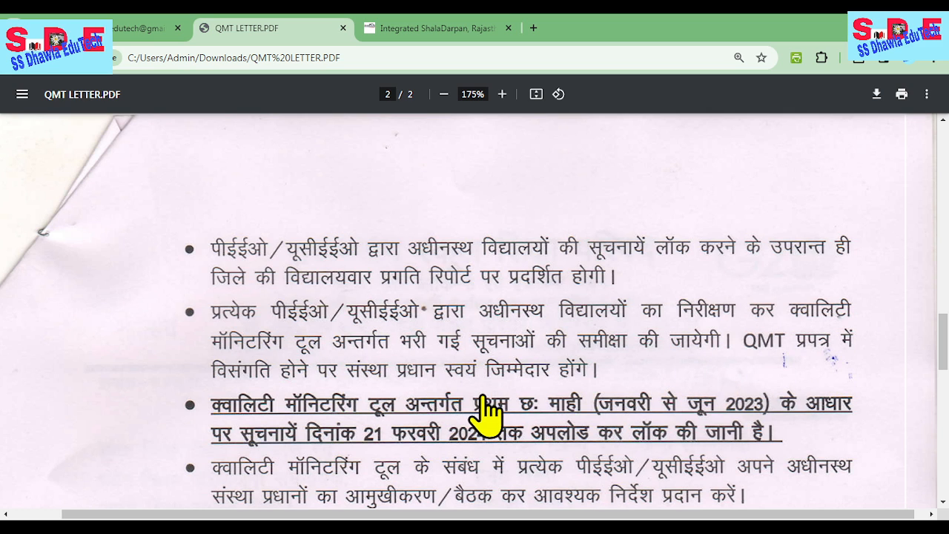
pyautogui.scroll(-1, 486, 419)
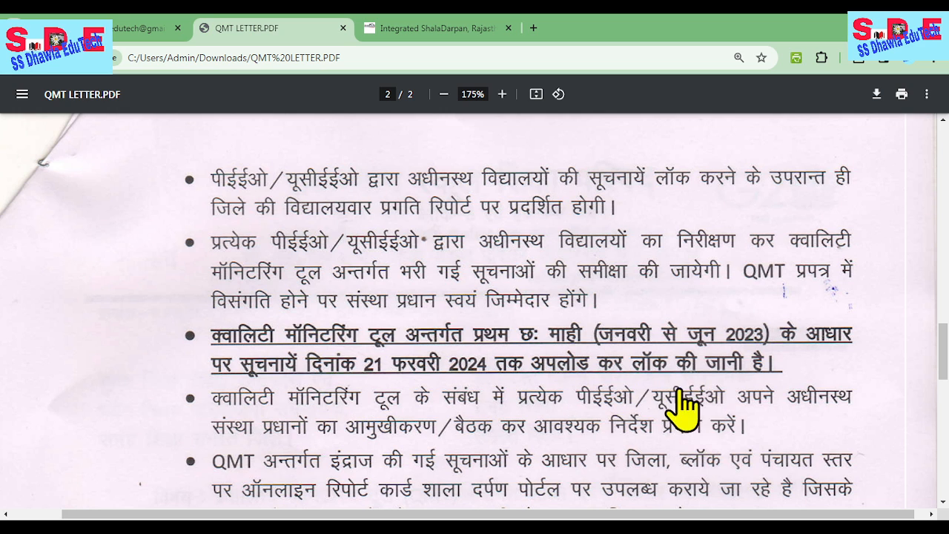
pyautogui.scroll(-1, 669, 402)
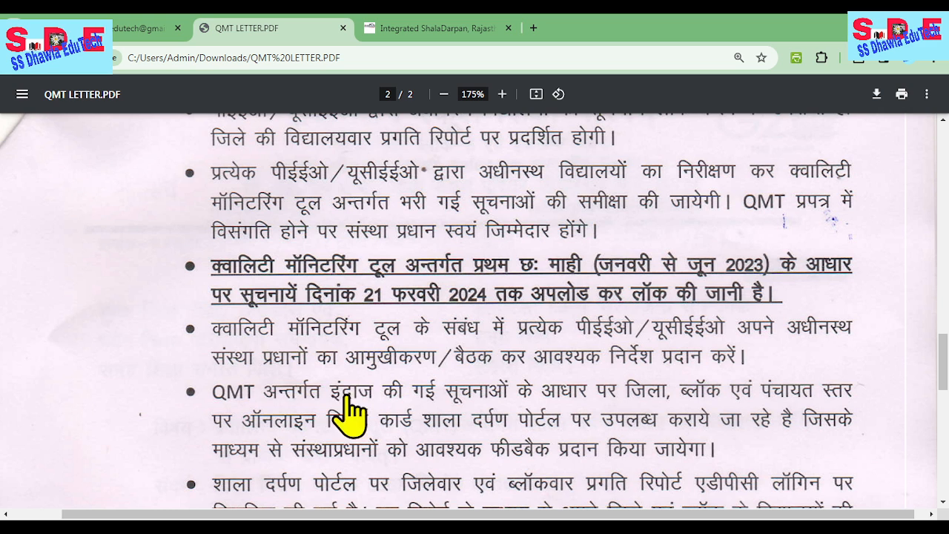
pyautogui.scroll(-1, 364, 415)
pyautogui.scroll(-1, 352, 421)
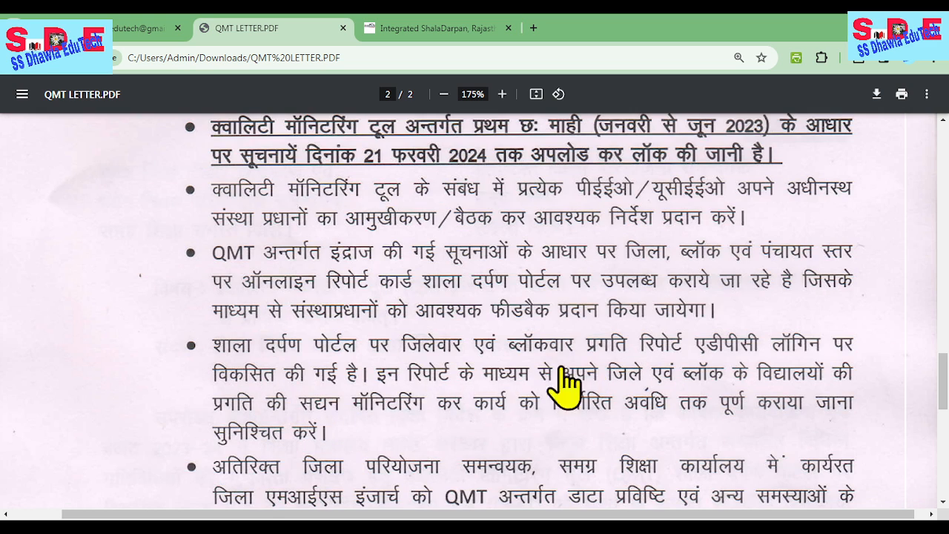
pyautogui.scroll(-1, 330, 416)
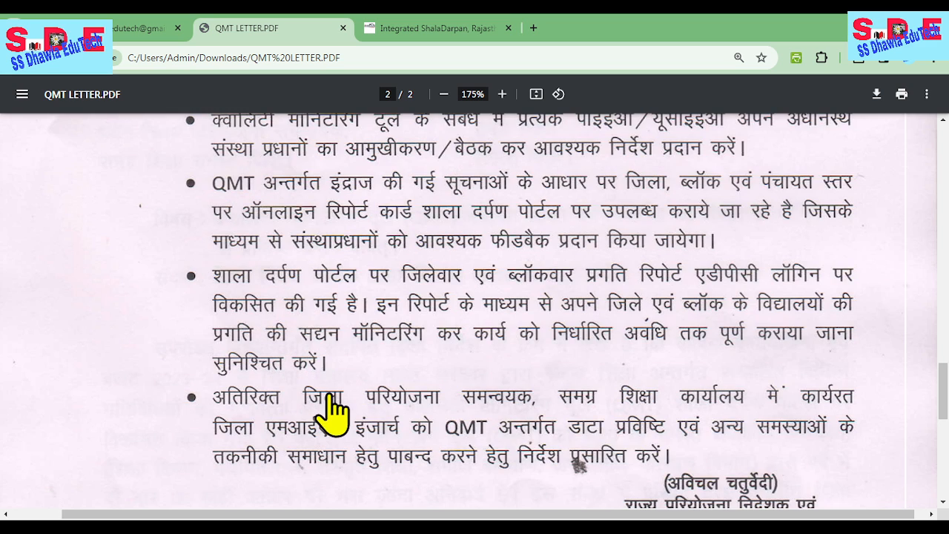
pyautogui.scroll(-1, 334, 418)
pyautogui.scroll(-1, 335, 412)
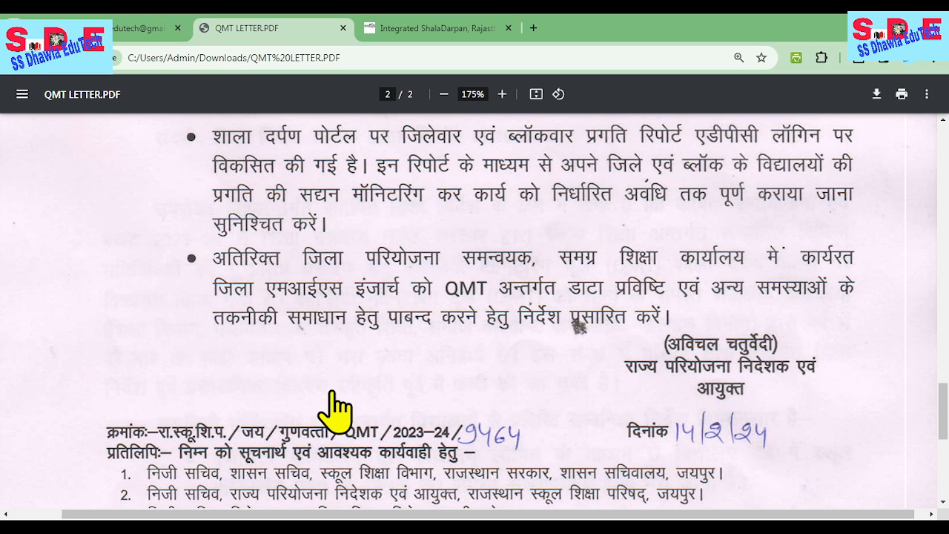
pyautogui.scroll(1, 335, 412)
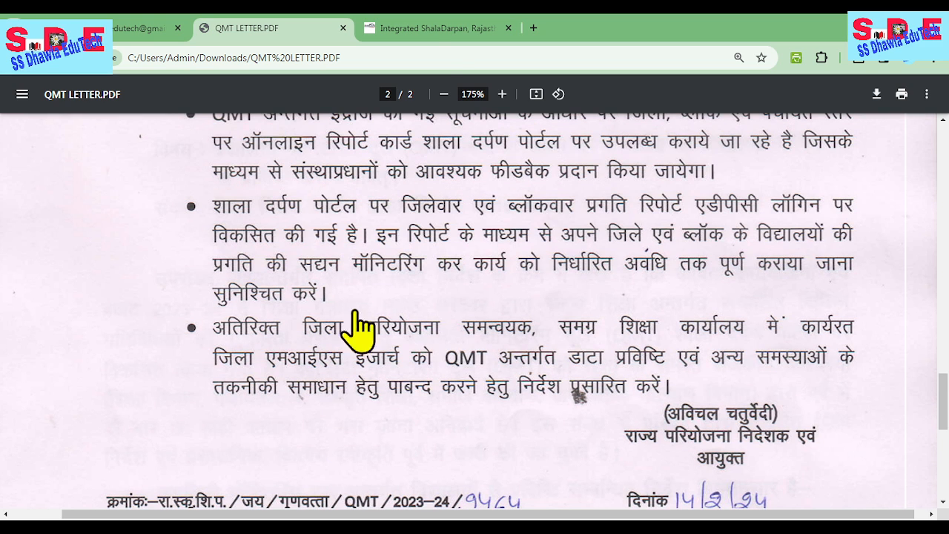
# - Go through the School/Office Login on the Shala Darpan site and open the स्कूल मॉनिटरिंग प्रपत्र form for the विद्यालय
pyautogui.click(438, 30)
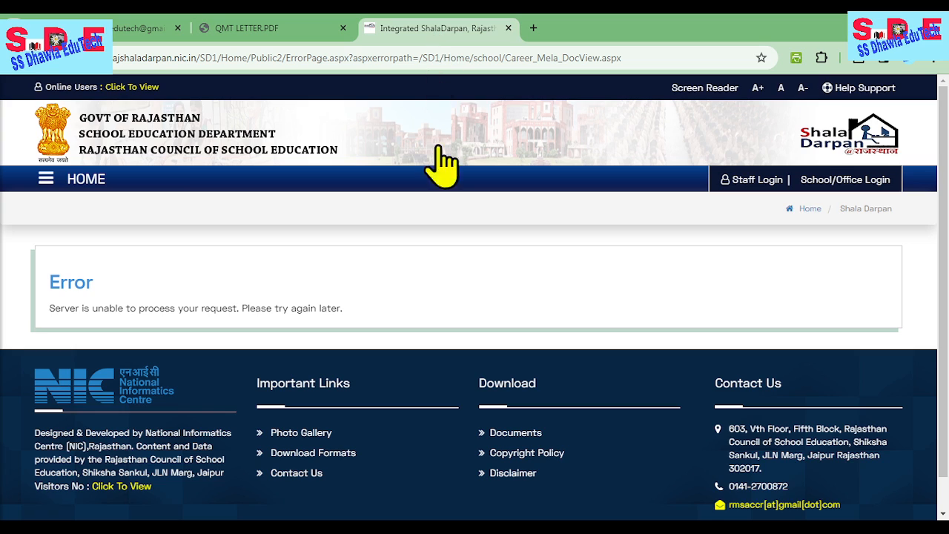
pyautogui.click(822, 181)
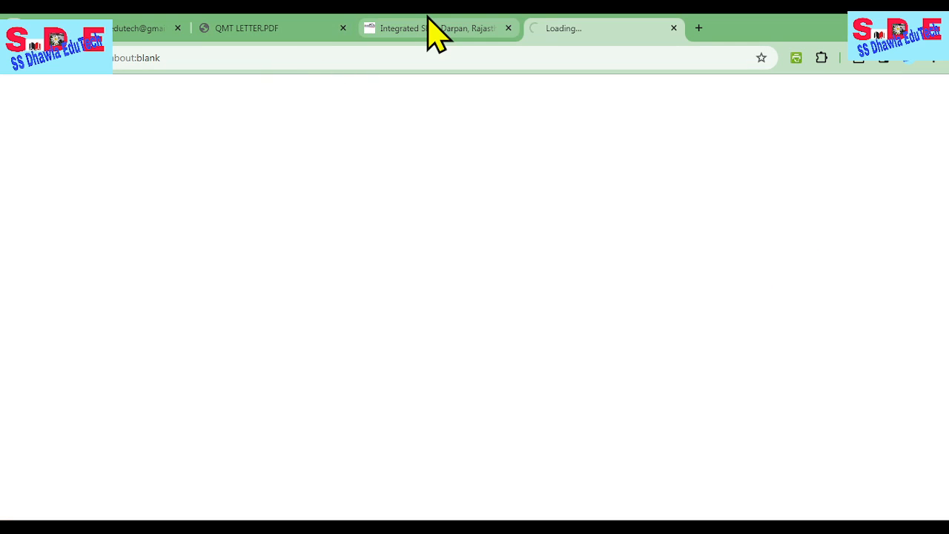
pyautogui.click(435, 34)
pyautogui.click(292, 33)
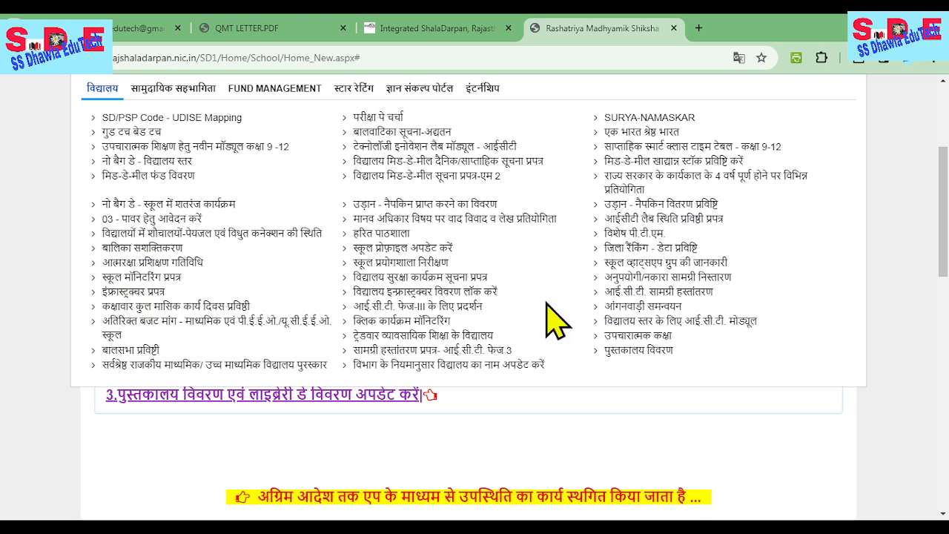
pyautogui.click(142, 279)
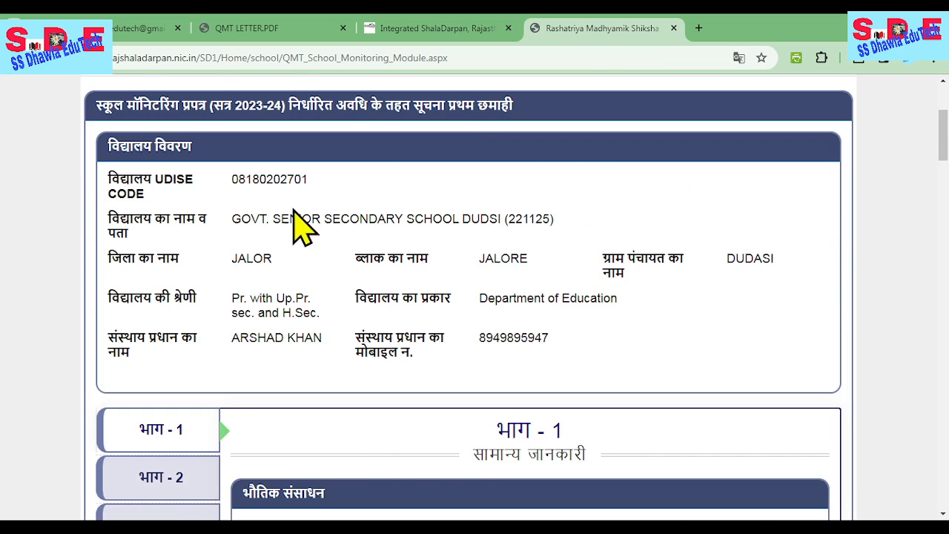
# - Answer questions 1.1, 1.3, 1.4, 1.5, 1.8 and 1.9 with 1 in the भौतिक संसाधन section of भाग - 1
pyautogui.scroll(-3, 548, 215)
pyautogui.scroll(-1, 549, 205)
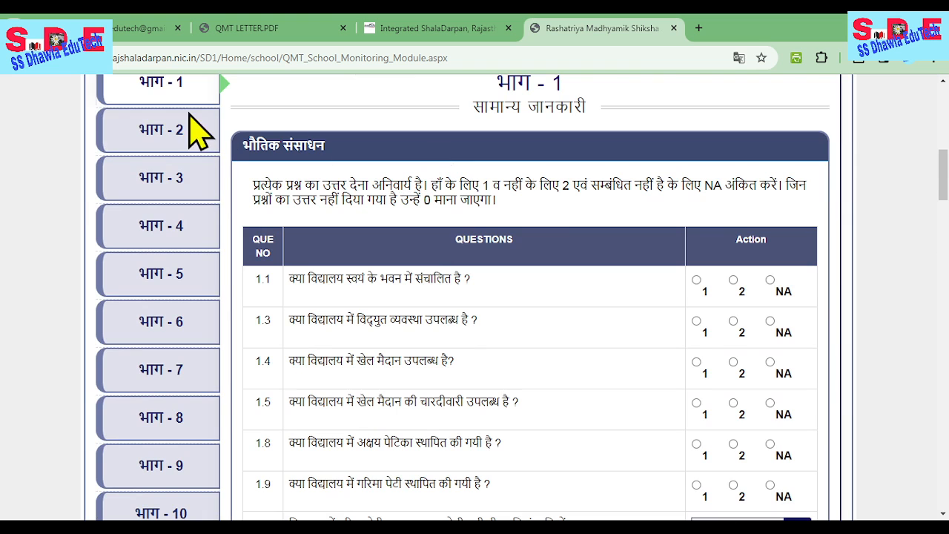
pyautogui.scroll(-5, 174, 430)
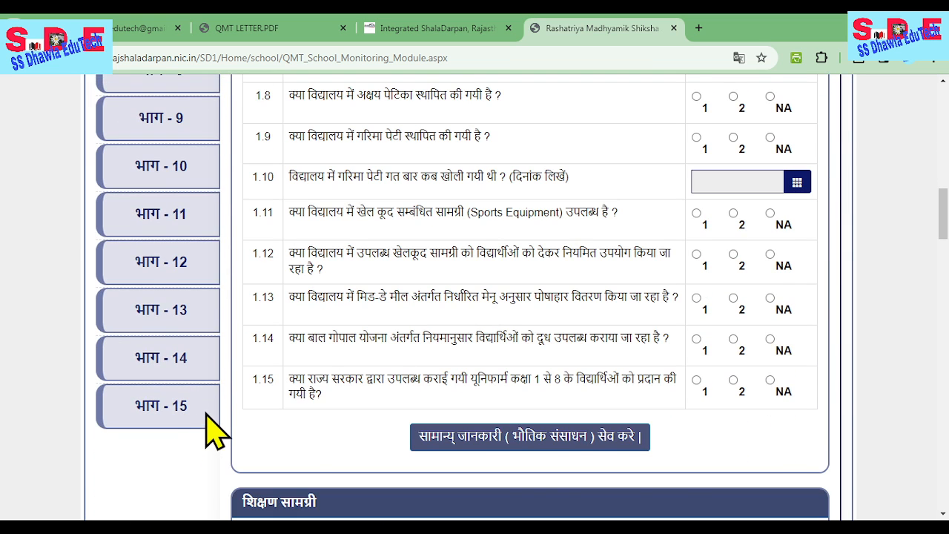
pyautogui.scroll(5, 215, 430)
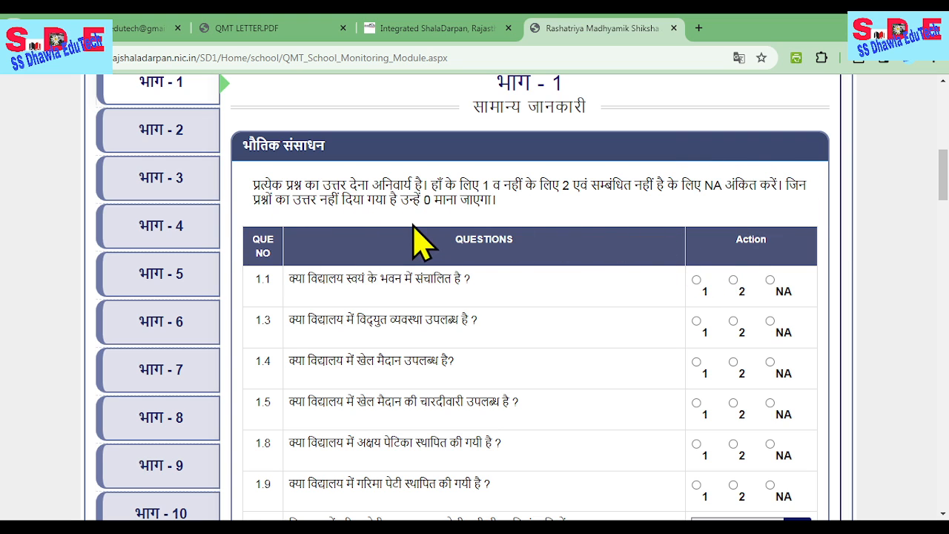
pyautogui.scroll(-1, 457, 230)
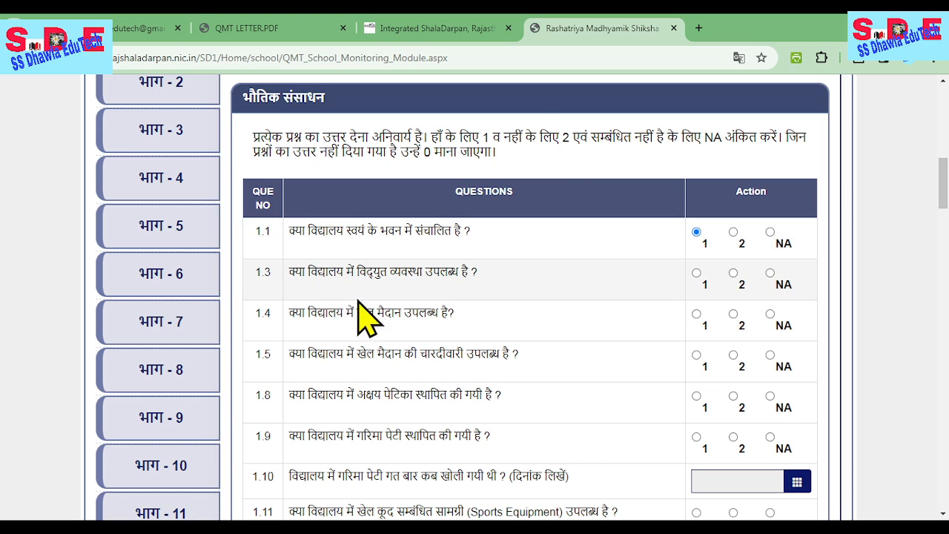
pyautogui.click(697, 273)
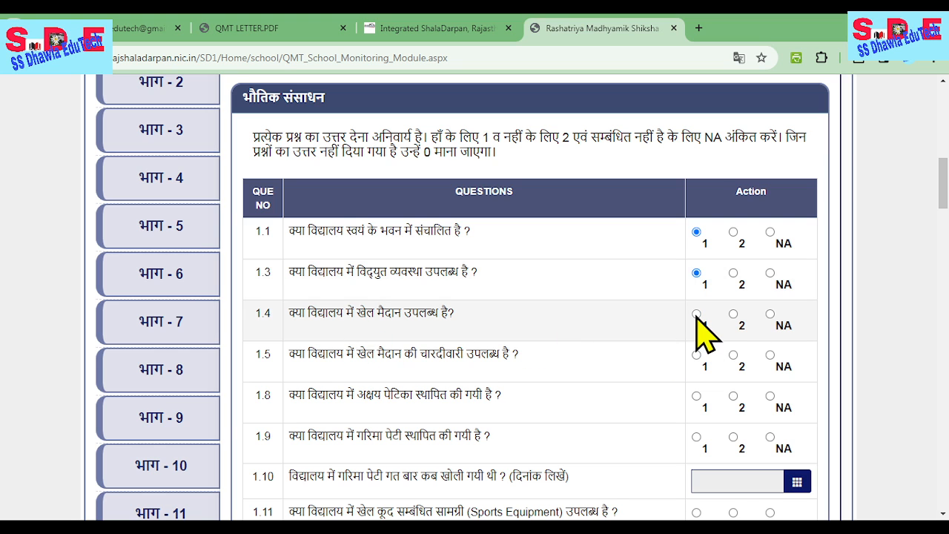
pyautogui.click(696, 314)
pyautogui.scroll(-2, 540, 371)
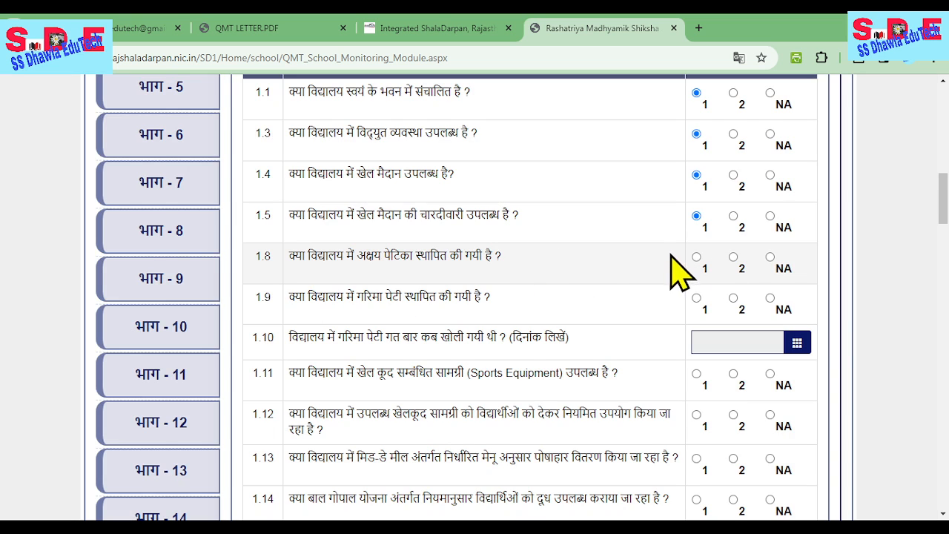
pyautogui.click(696, 257)
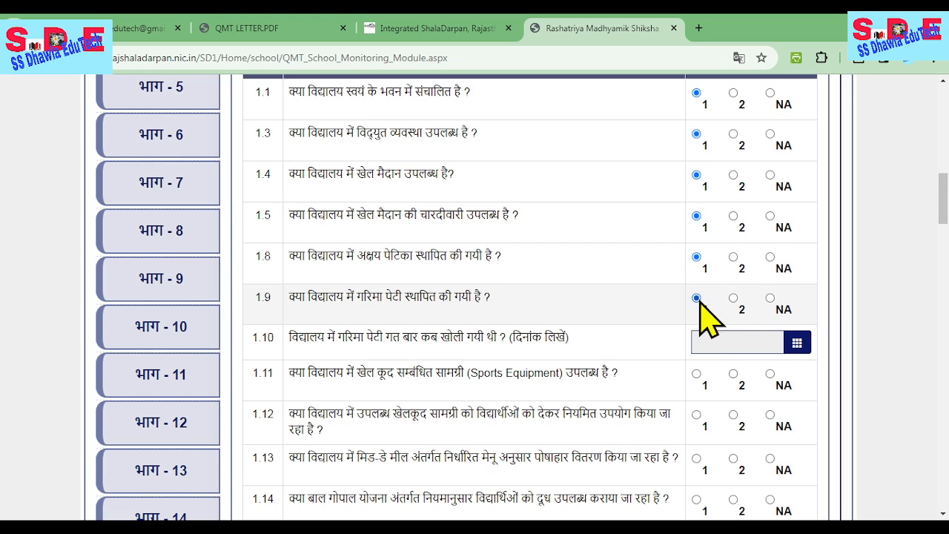
# - Set the last गरिमा पेटी opening date in question 1.10 to 31-01-2024
pyautogui.scroll(-1, 700, 303)
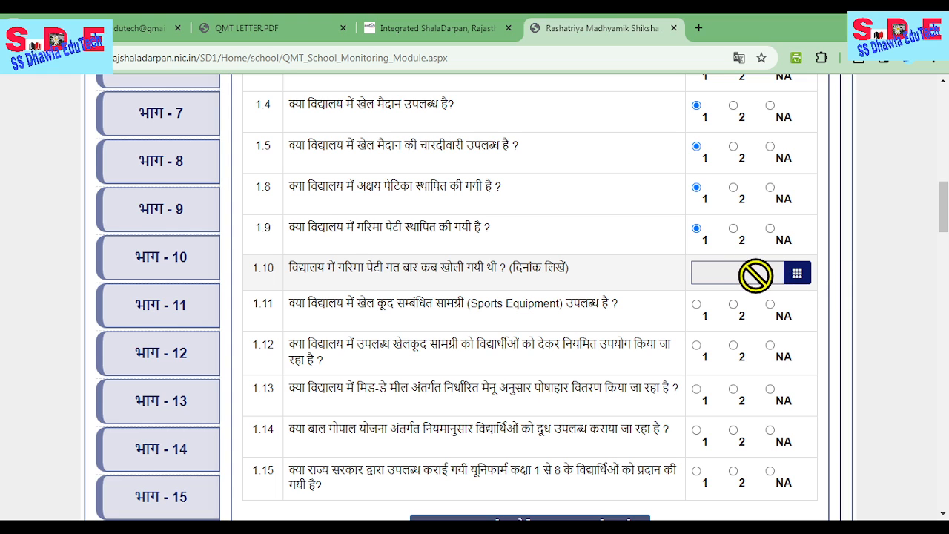
pyautogui.click(800, 274)
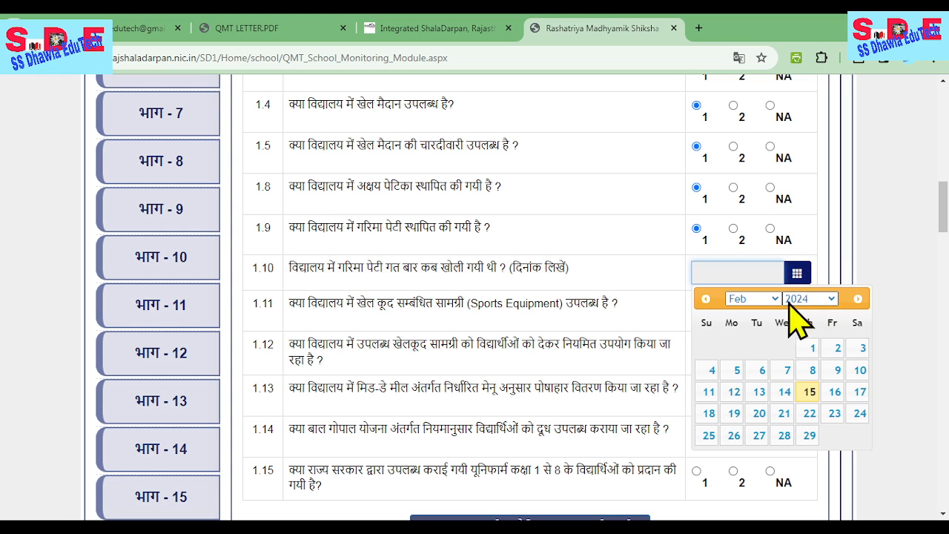
pyautogui.click(747, 317)
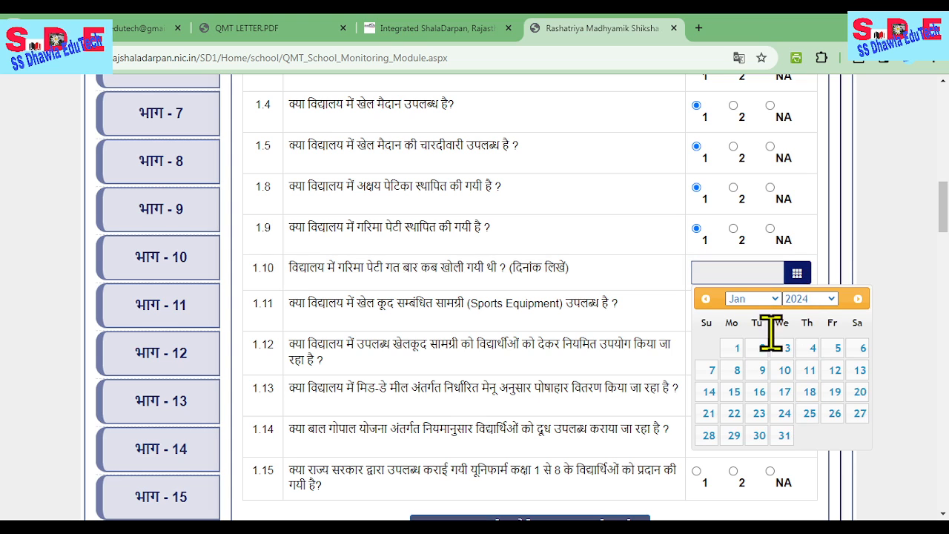
pyautogui.click(783, 435)
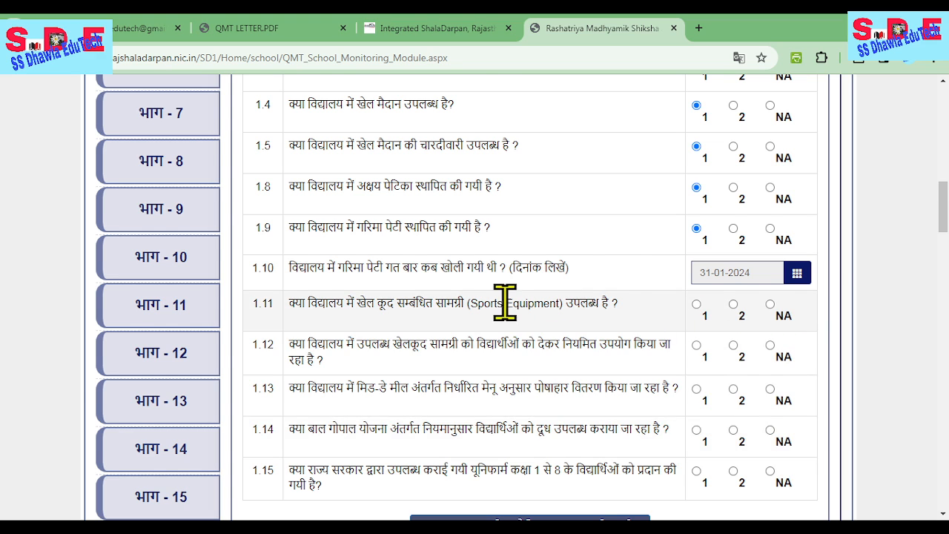
# - Answer questions 1.11 through 1.15 with 1 and save the भौतिक संसाधन section
pyautogui.scroll(-1, 504, 303)
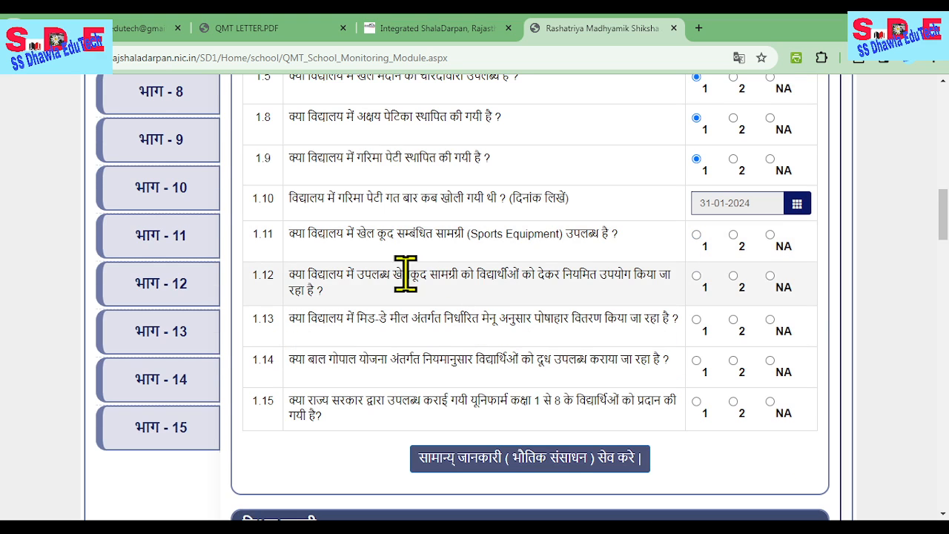
pyautogui.click(696, 235)
pyautogui.click(697, 320)
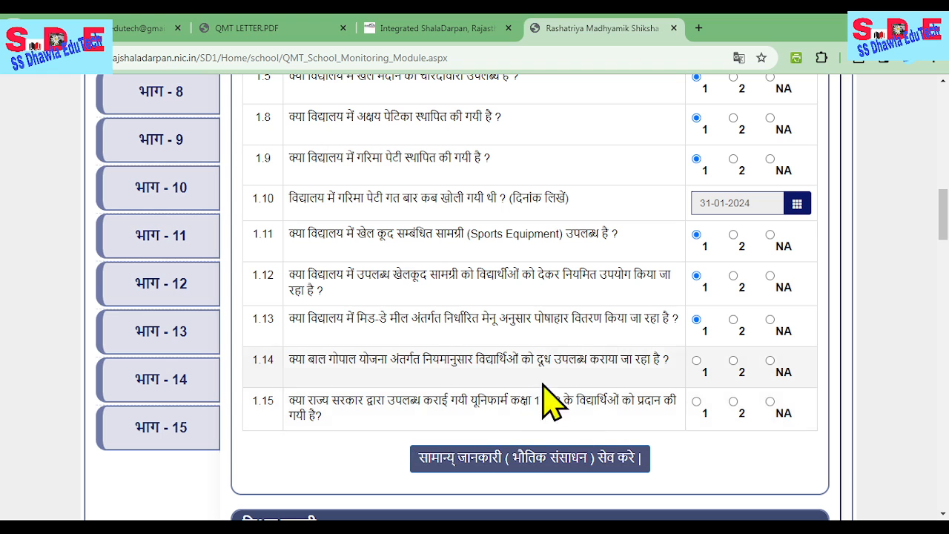
pyautogui.click(697, 402)
pyautogui.scroll(-1, 688, 402)
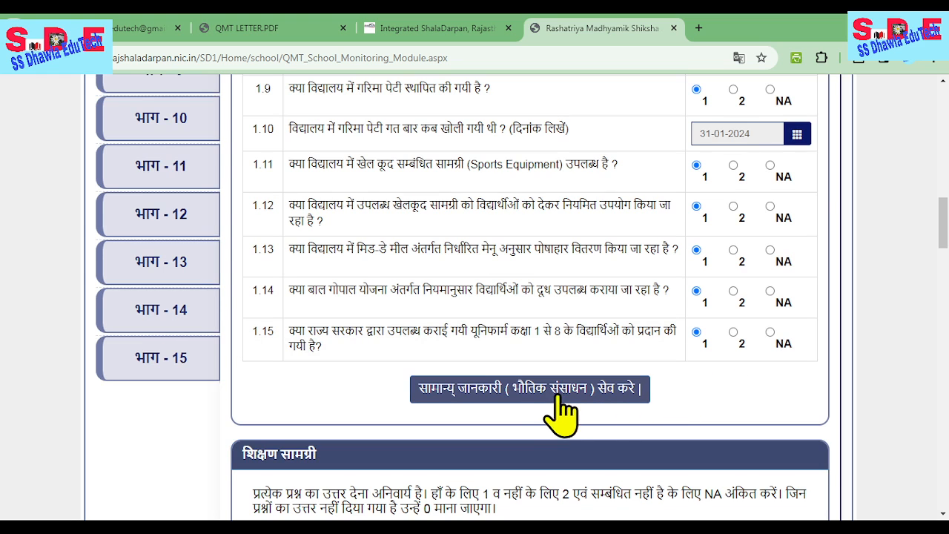
pyautogui.click(523, 393)
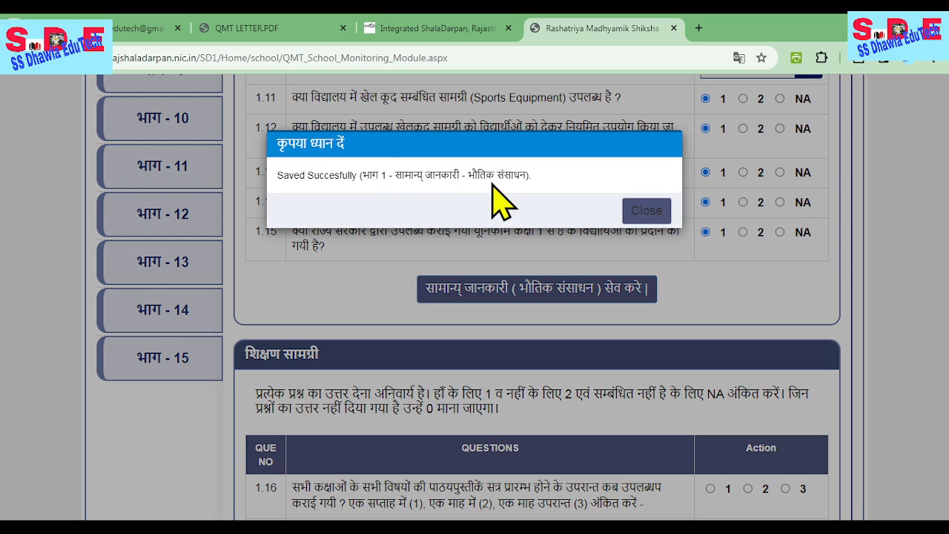
pyautogui.click(645, 210)
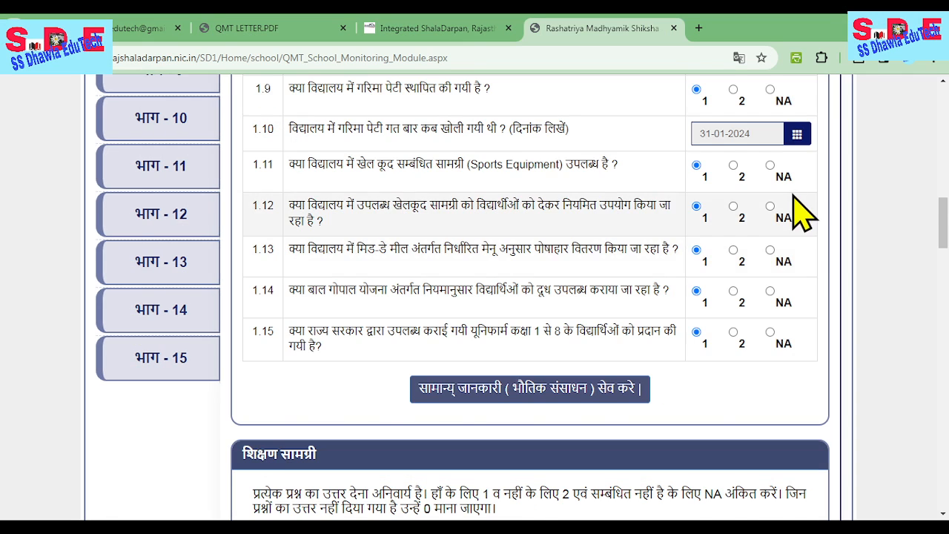
# - Answer question 1.16 with 2 and questions 1.17 through 1.23 with 1 in the शिक्षण सामग्री section
pyautogui.scroll(-4, 802, 215)
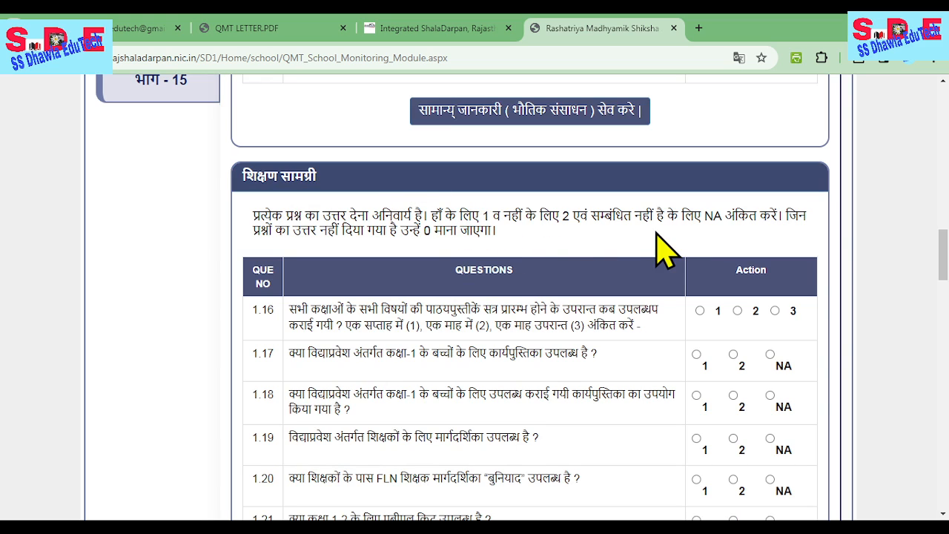
pyautogui.scroll(-1, 668, 248)
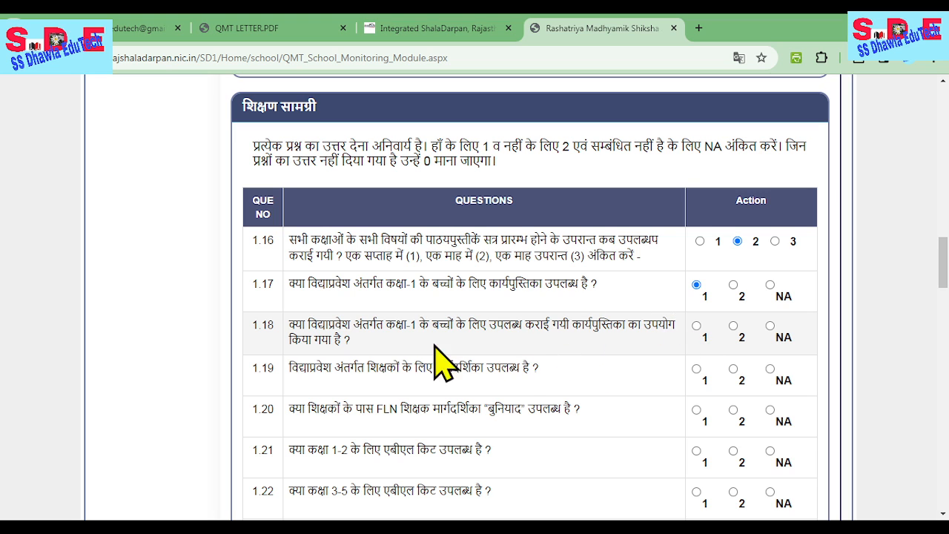
pyautogui.click(696, 327)
pyautogui.scroll(-1, 556, 367)
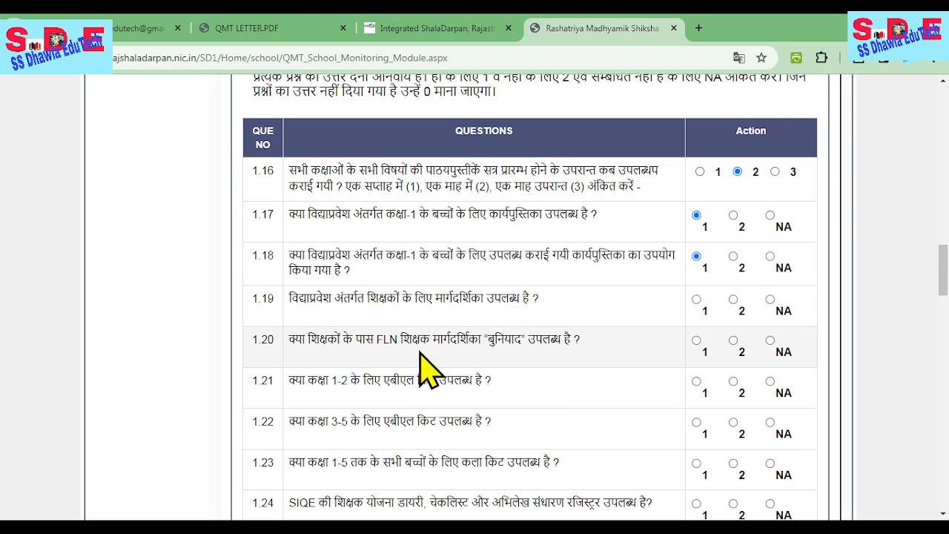
pyautogui.click(696, 300)
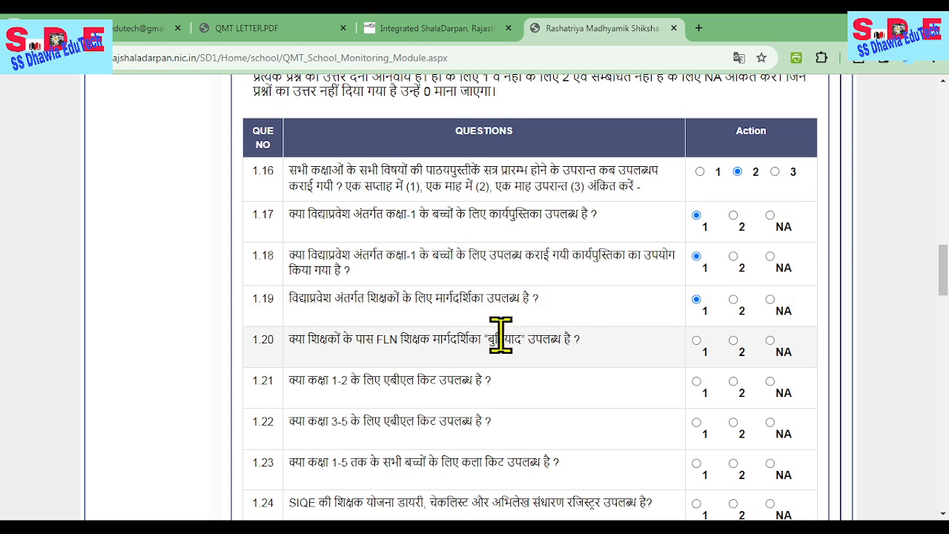
pyautogui.click(696, 341)
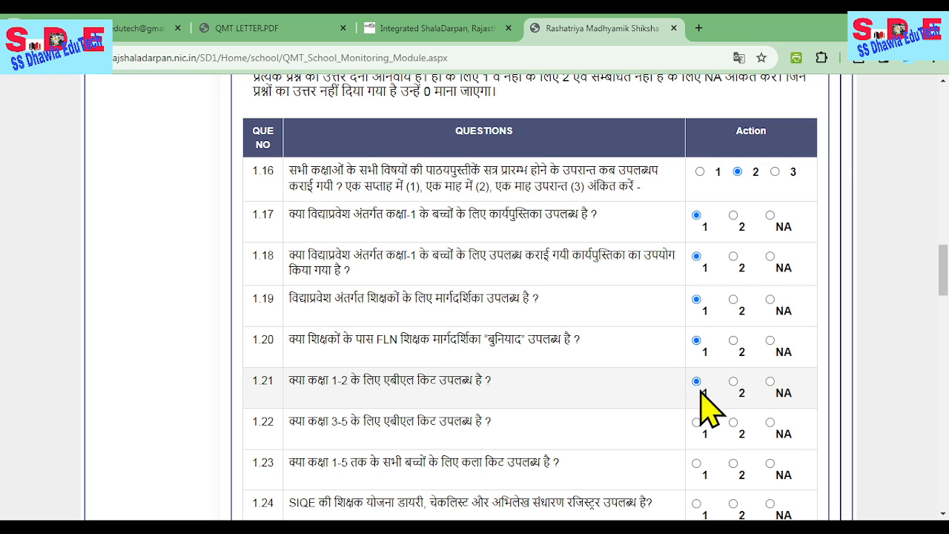
pyautogui.click(697, 422)
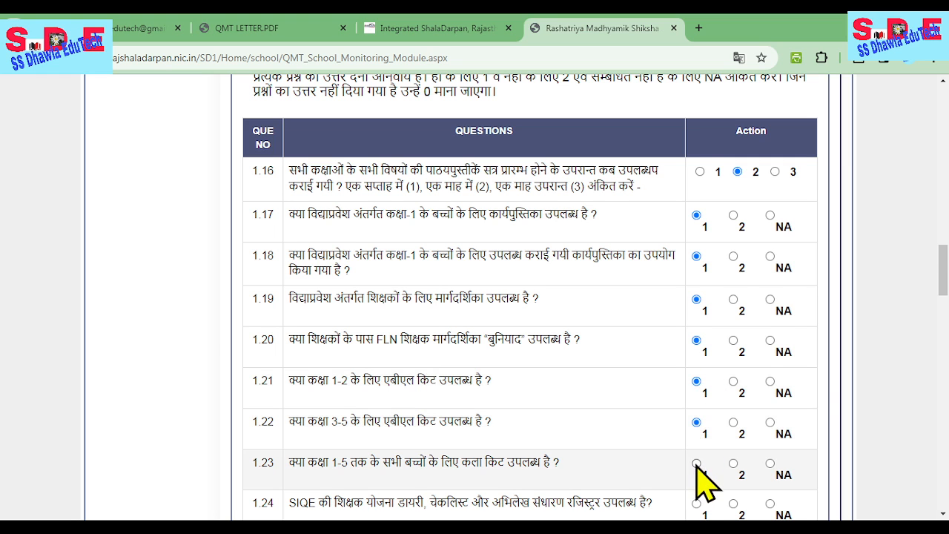
pyautogui.click(697, 464)
# - Answer questions 1.24 through 1.26 with 1 and save the शिक्षण सामग्री section
pyautogui.scroll(-2, 704, 466)
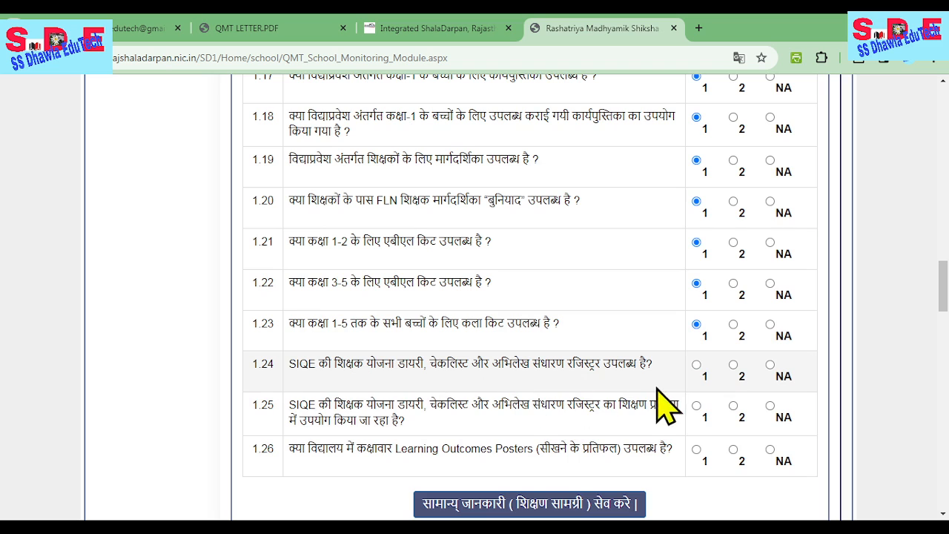
pyautogui.click(696, 365)
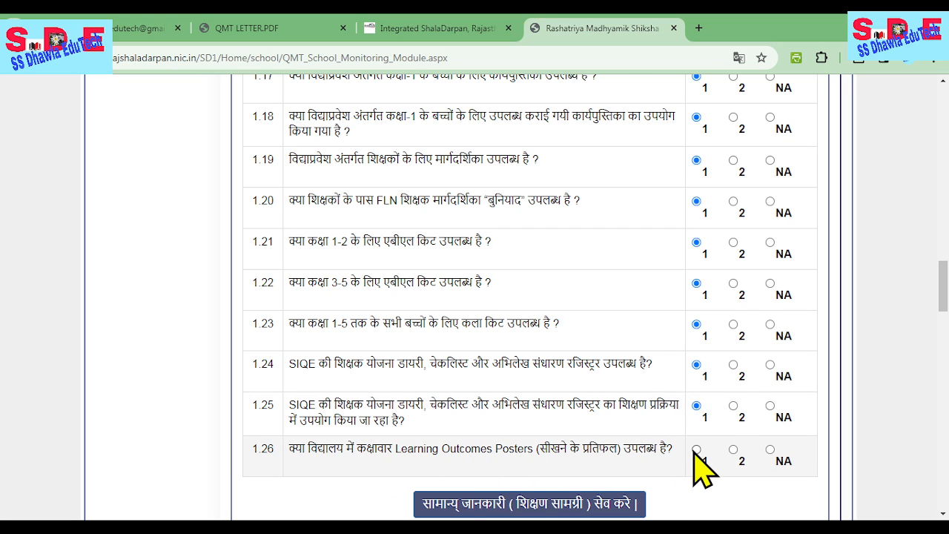
pyautogui.scroll(-2, 571, 402)
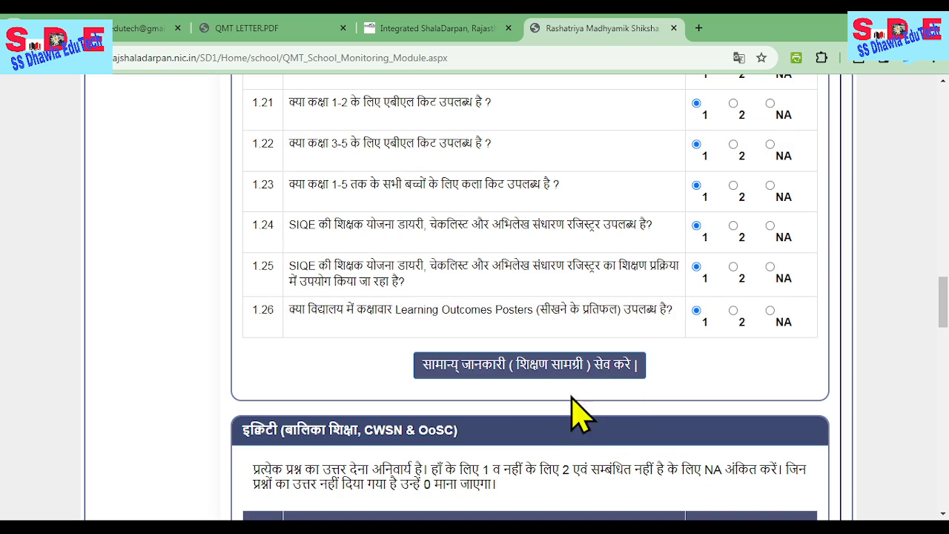
pyautogui.click(502, 382)
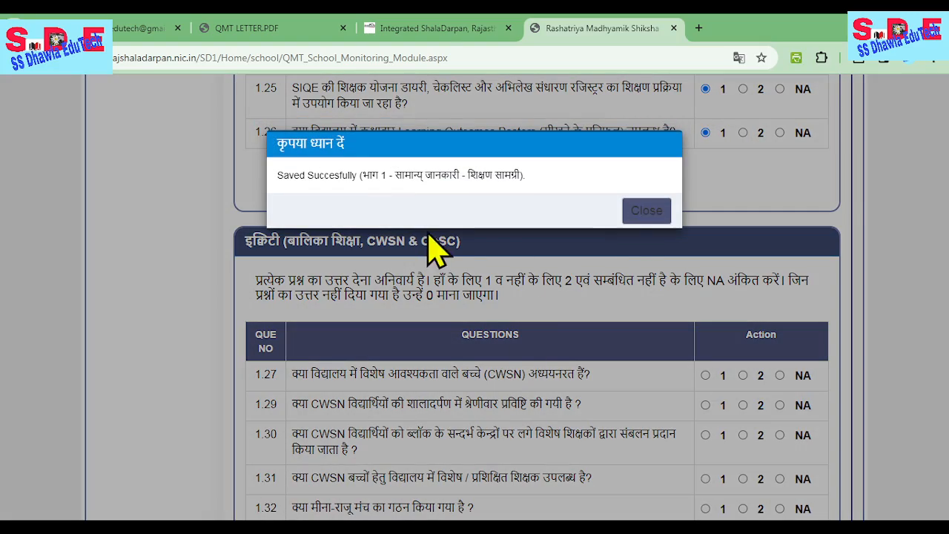
pyautogui.click(636, 223)
# - Skip the इक्विटी section, enter 2 for question 1.46 and answer question 1.49 with 1 in the अन्य बिंदु section
pyautogui.scroll(-8, 625, 230)
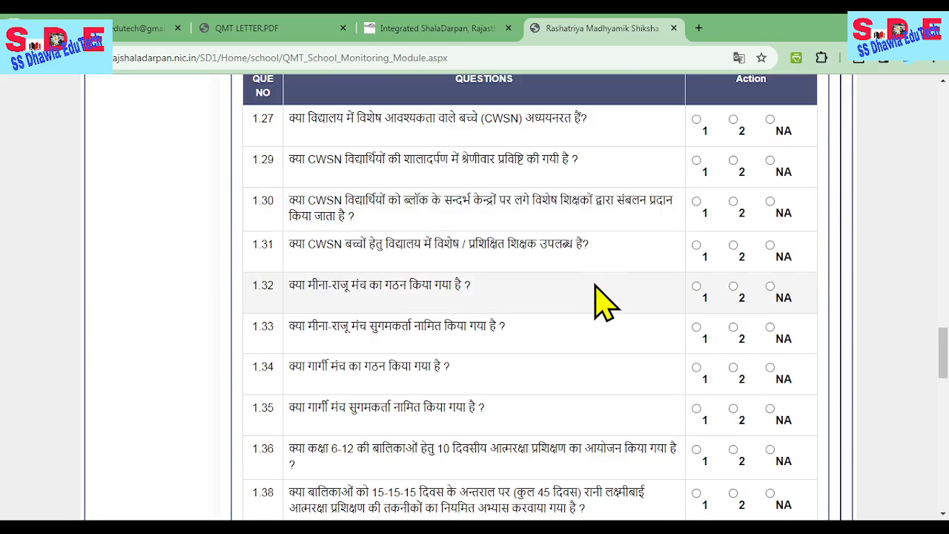
pyautogui.scroll(-1, 593, 297)
pyautogui.scroll(2, 489, 304)
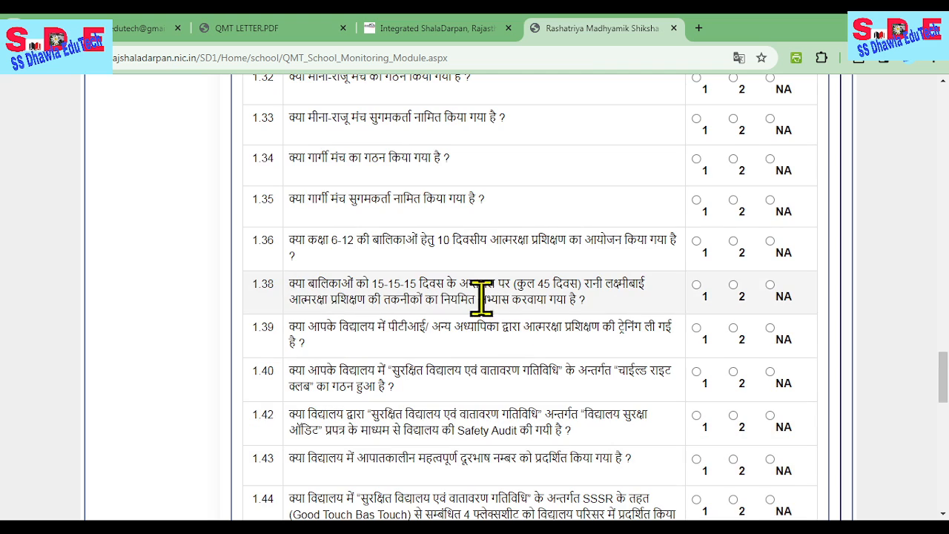
pyautogui.scroll(-4, 518, 319)
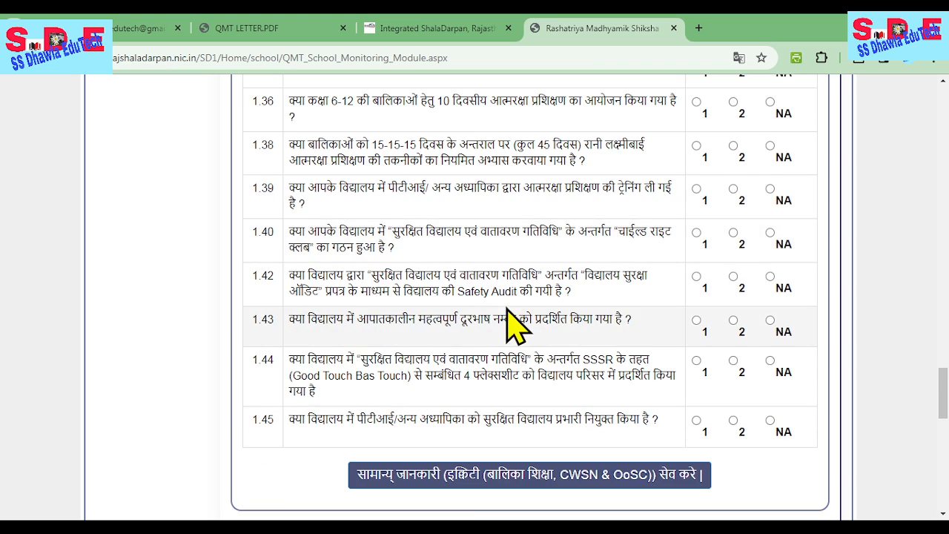
pyautogui.scroll(-3, 474, 426)
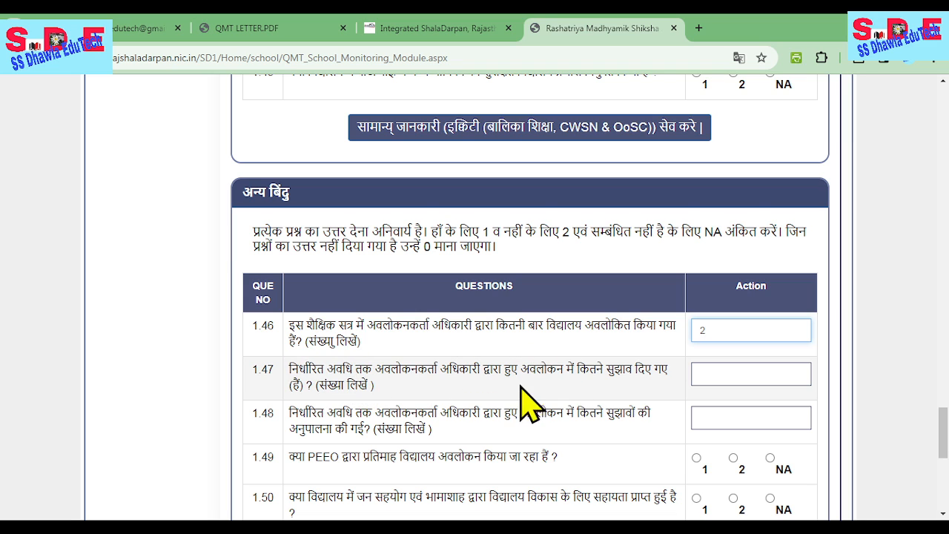
pyautogui.click(713, 374)
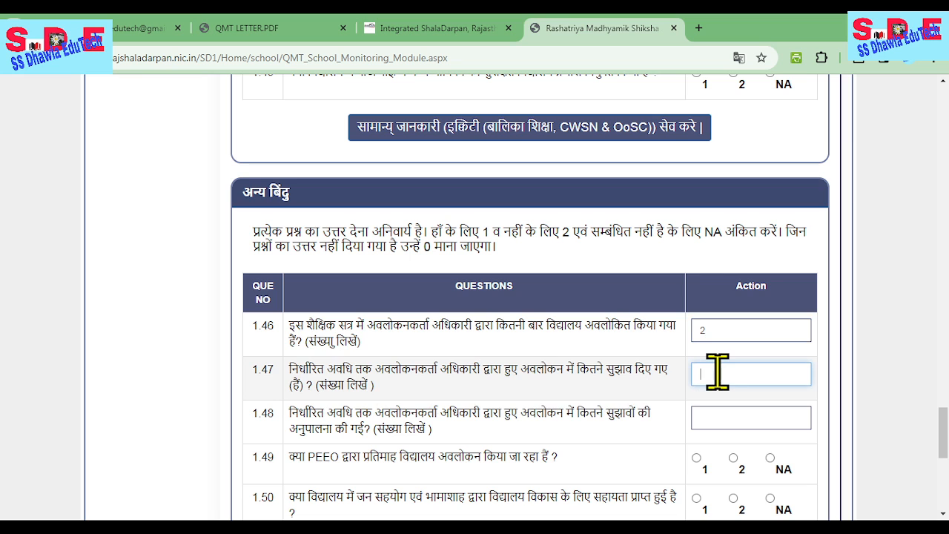
pyautogui.scroll(-2, 717, 372)
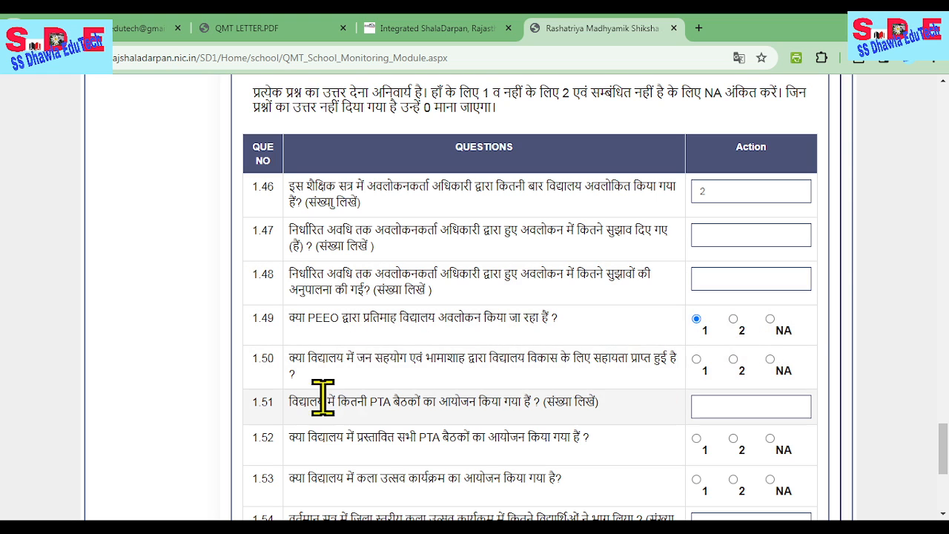
# - Look over the remaining अन्य बिंदु questions and open भाग - 2, बच्चों का नामांकन एवं उपस्थिति
pyautogui.scroll(-2, 459, 419)
pyautogui.scroll(-2, 567, 400)
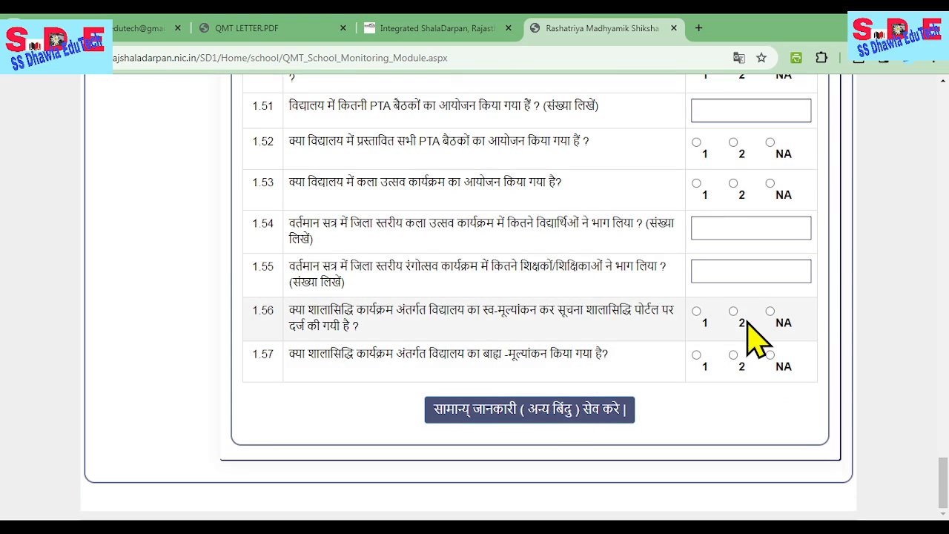
pyautogui.scroll(10, 652, 371)
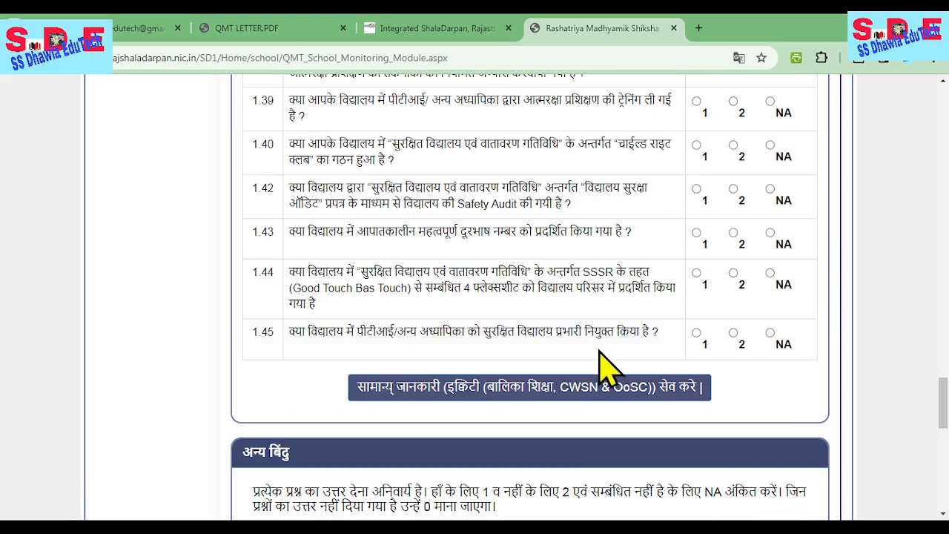
pyautogui.scroll(15, 493, 337)
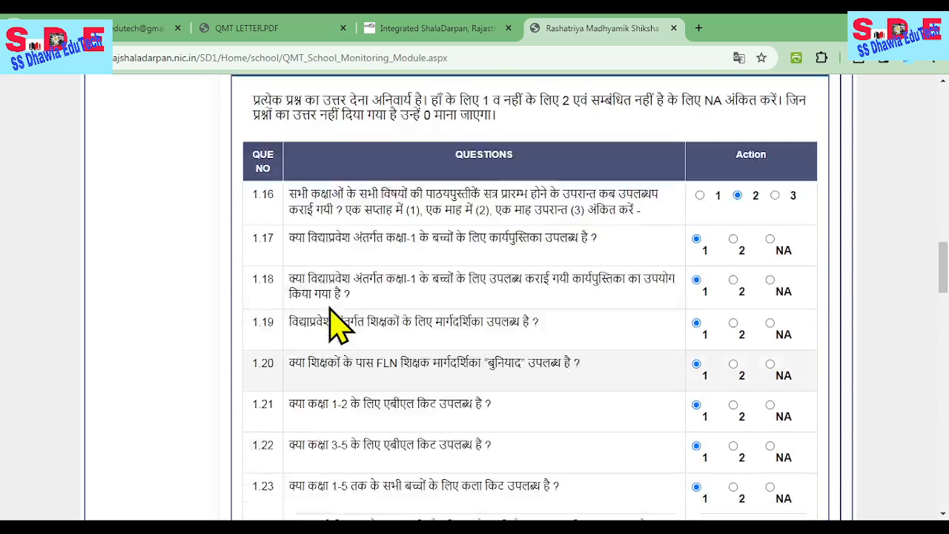
pyautogui.scroll(4, 280, 296)
pyautogui.scroll(2, 252, 297)
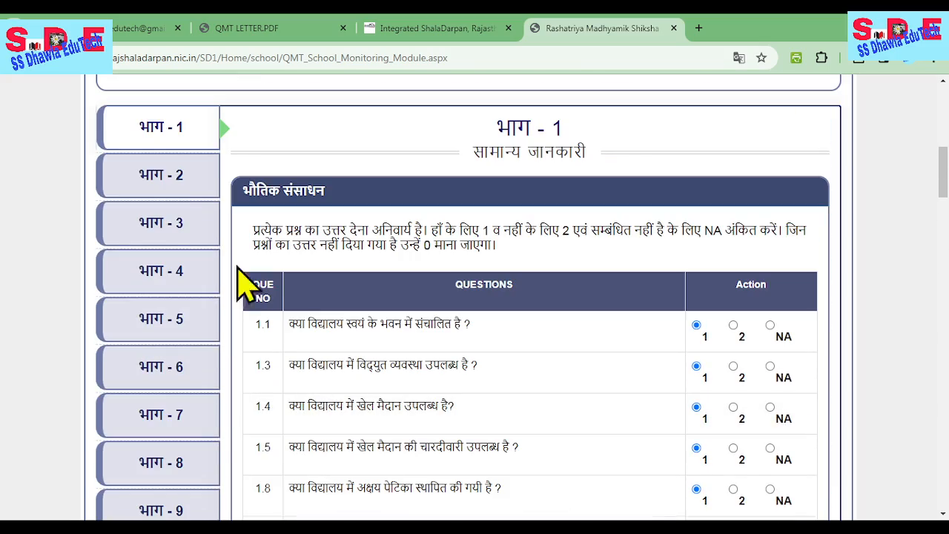
pyautogui.click(164, 178)
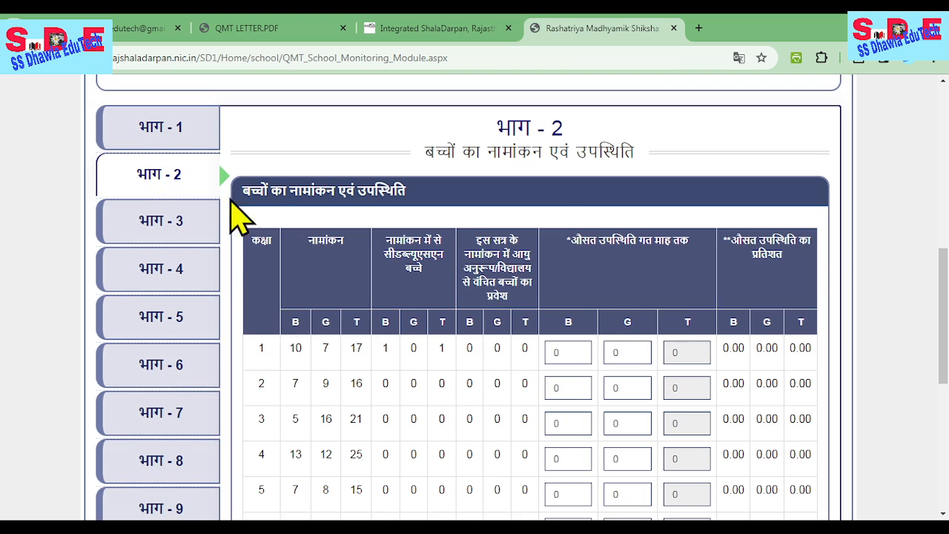
# - Set the औसत उपस्थिति गत माह तक of class 1 to 07 boys and 05 girls
pyautogui.scroll(-1, 567, 234)
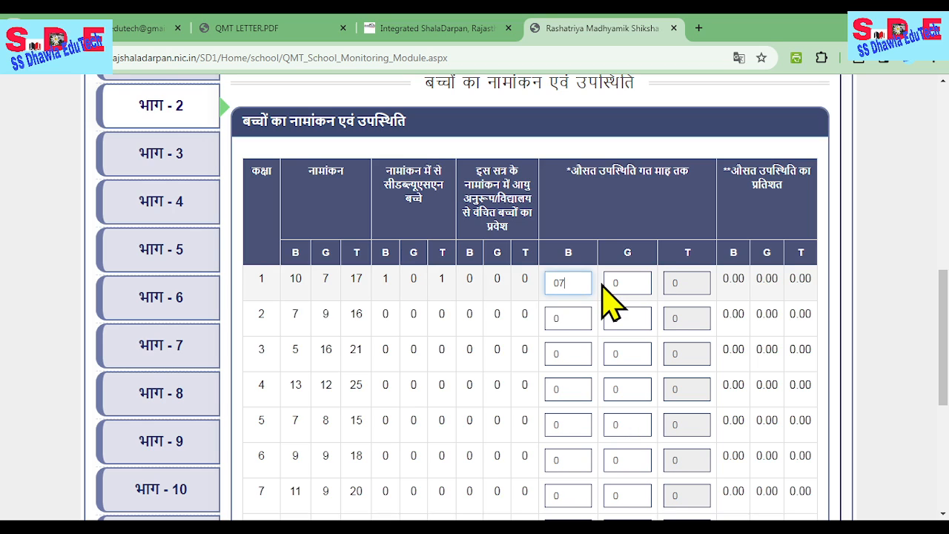
pyautogui.click(621, 281)
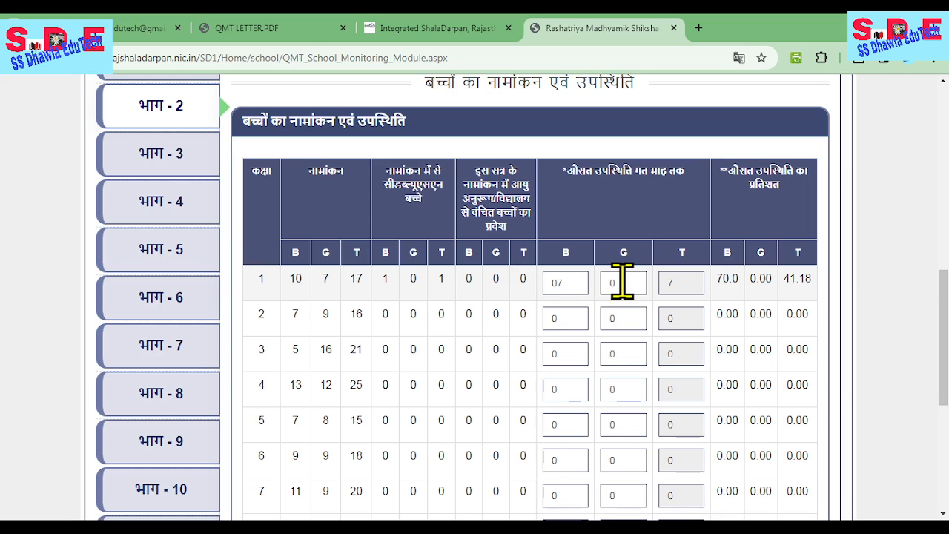
pyautogui.click(621, 282)
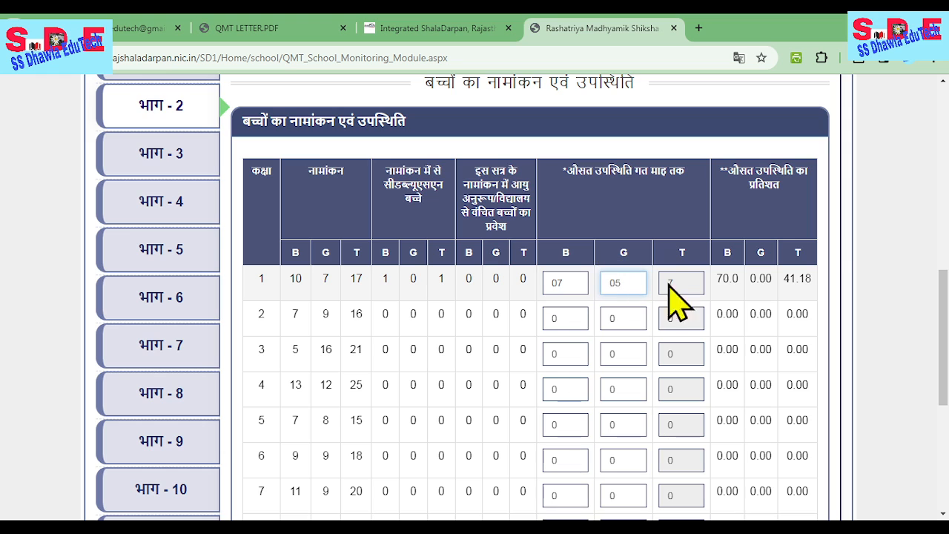
pyautogui.click(698, 285)
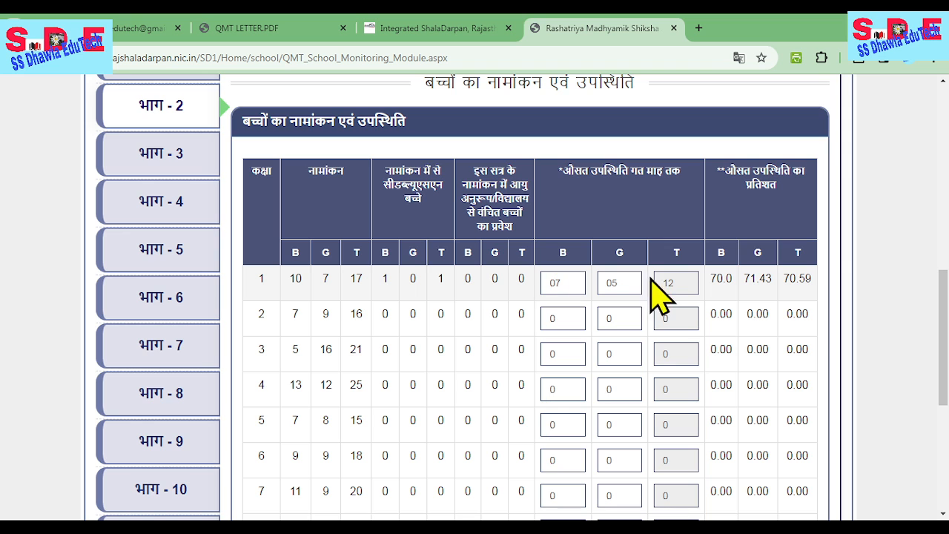
# - Look over the rest of the attendance table and open भाग - 3 of the monitoring form
pyautogui.scroll(-3, 519, 356)
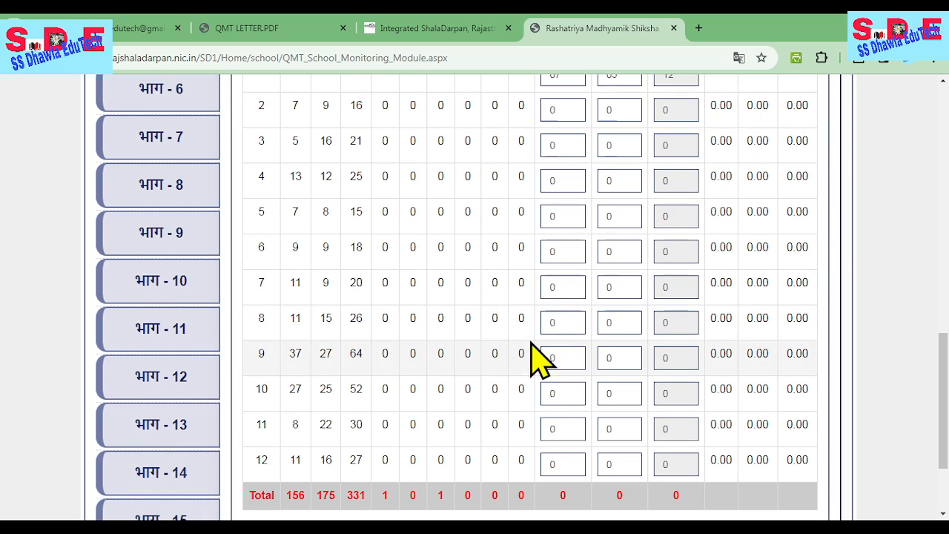
pyautogui.scroll(-1, 638, 445)
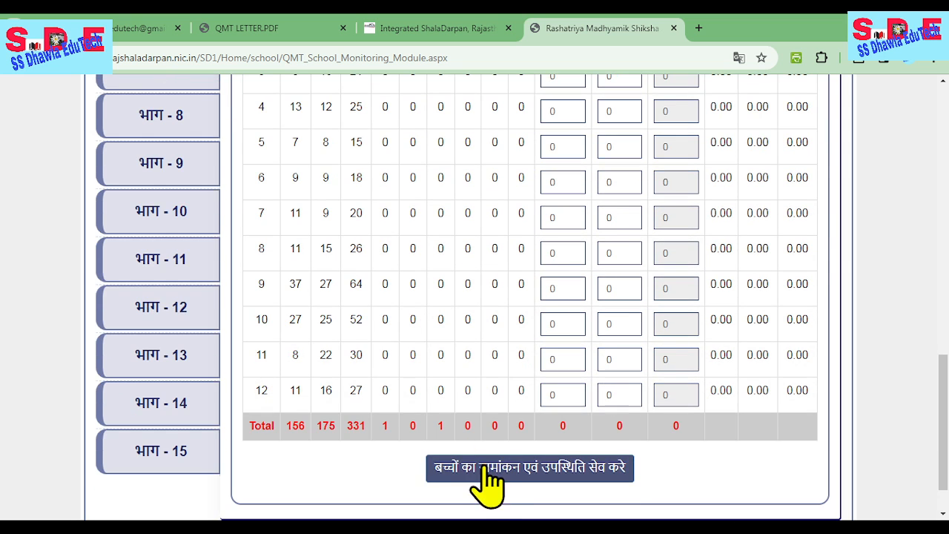
pyautogui.scroll(4, 444, 452)
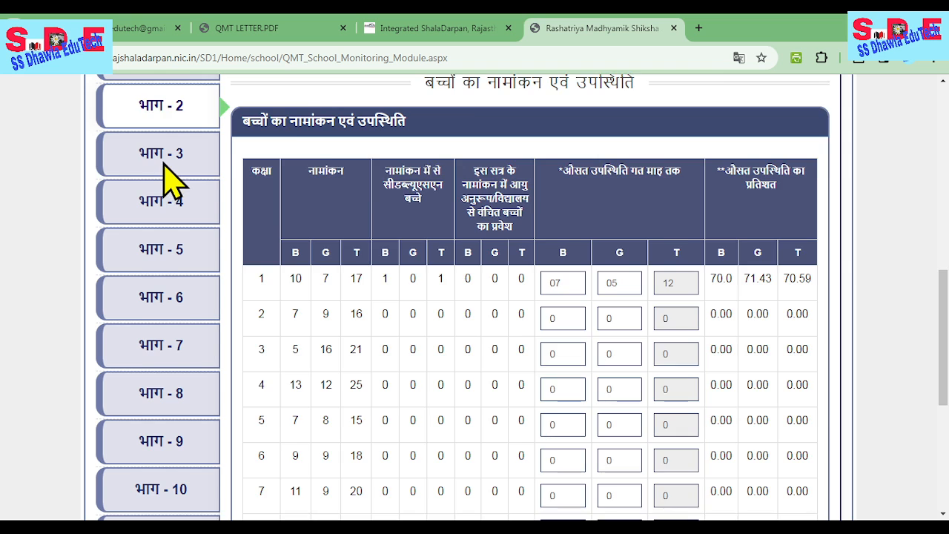
pyautogui.click(165, 164)
pyautogui.scroll(1, 351, 198)
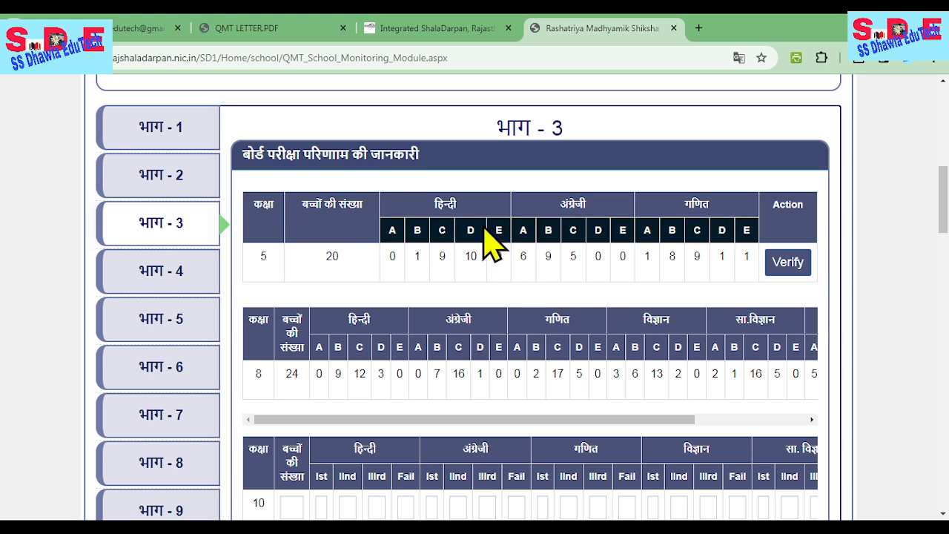
# - Enter 54 as the बच्चों की संख्या for class 10 in the board exam results
pyautogui.scroll(-1, 398, 343)
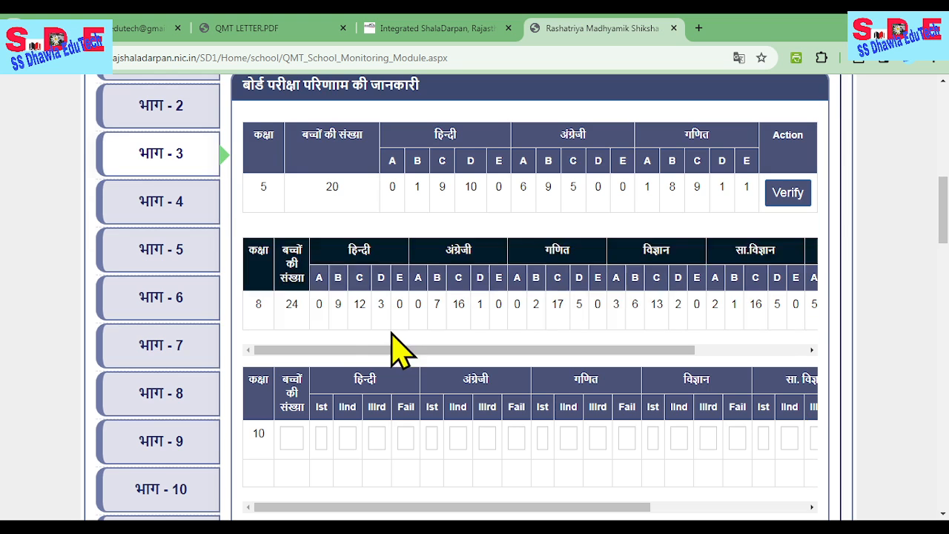
pyautogui.scroll(-1, 678, 305)
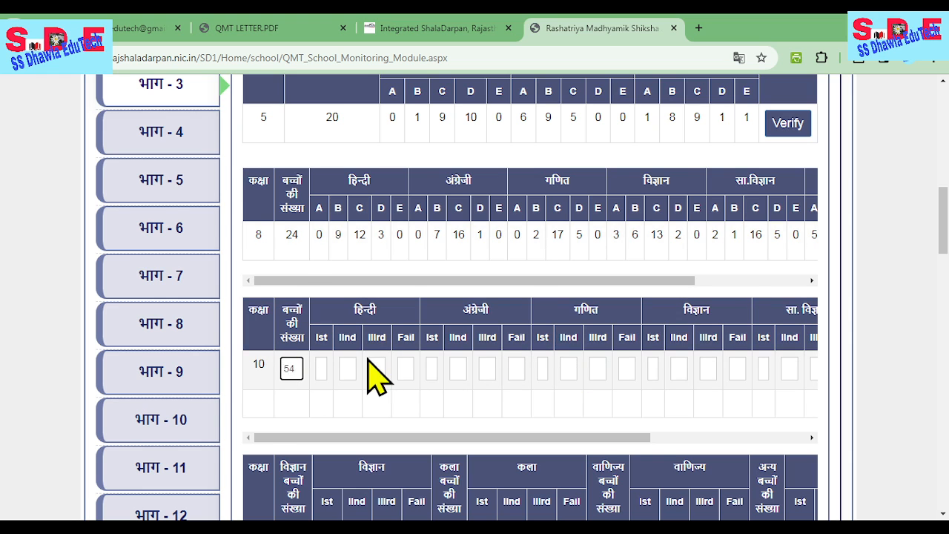
pyautogui.scroll(-2, 375, 378)
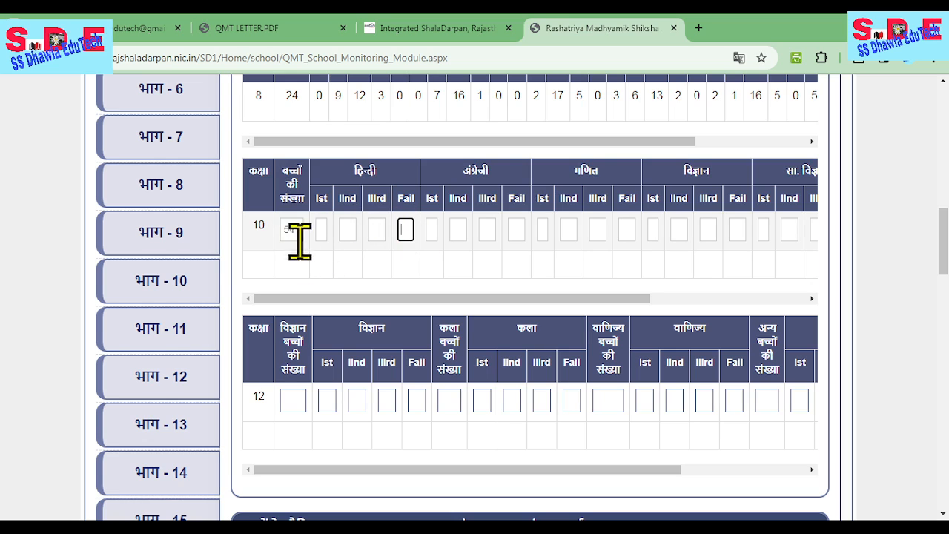
# - Look over the rest of the class 10 results row and enter 16 as the विज्ञान बच्चों की संख्या for class 12
pyautogui.moveTo(581, 300); pyautogui.dragTo(797, 305)
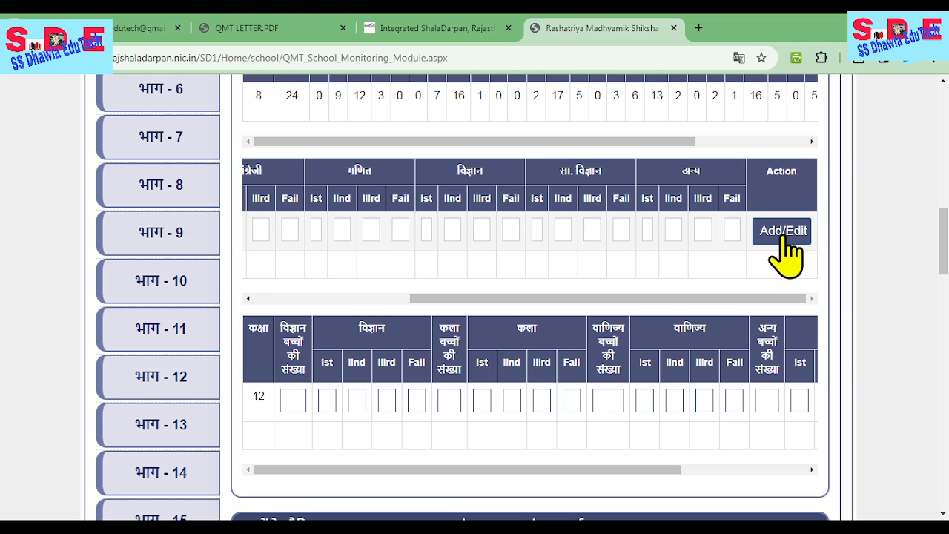
pyautogui.click(783, 237)
pyautogui.scroll(-2, 460, 371)
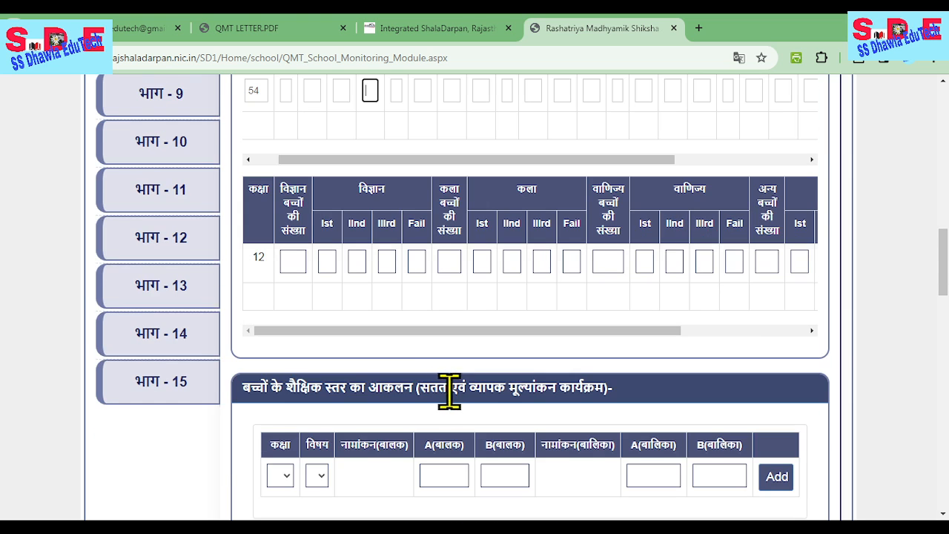
pyautogui.moveTo(317, 328); pyautogui.dragTo(364, 332)
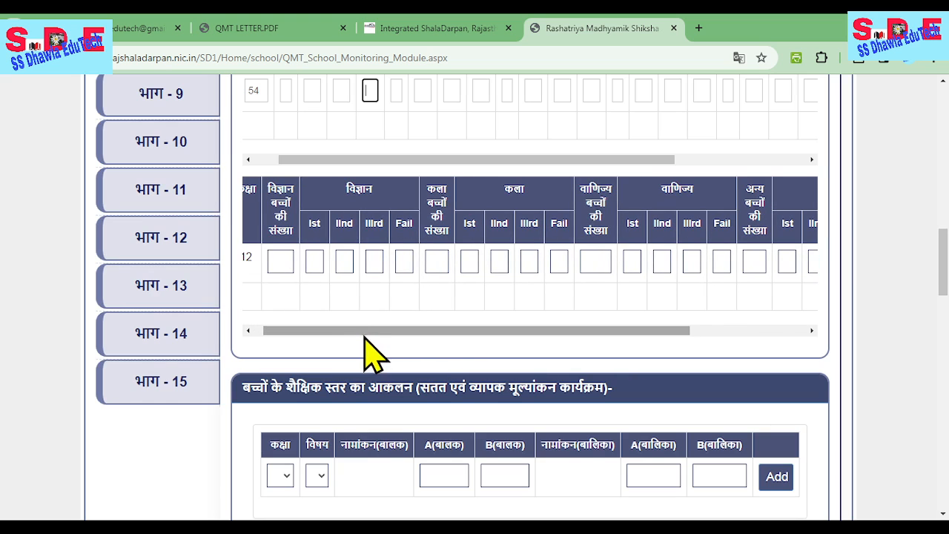
pyautogui.click(280, 258)
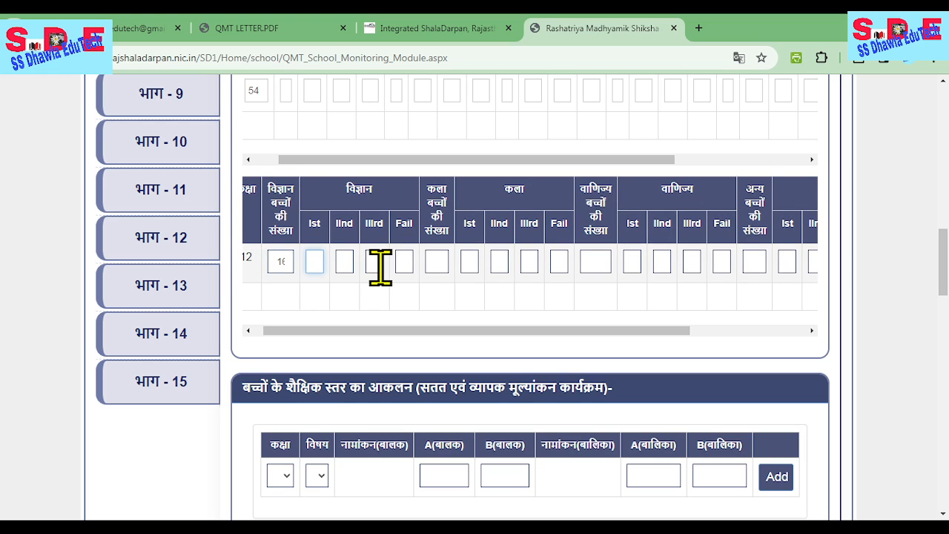
pyautogui.click(315, 266)
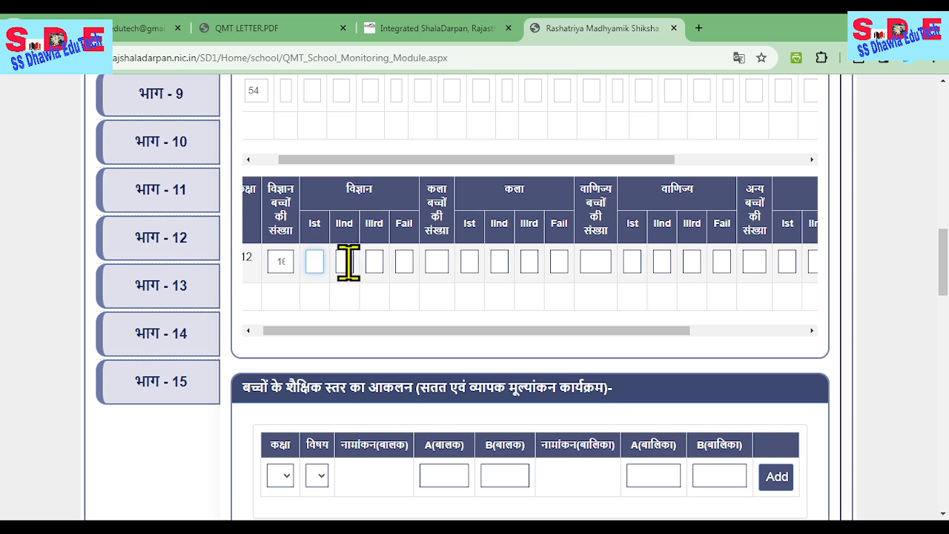
pyautogui.click(473, 264)
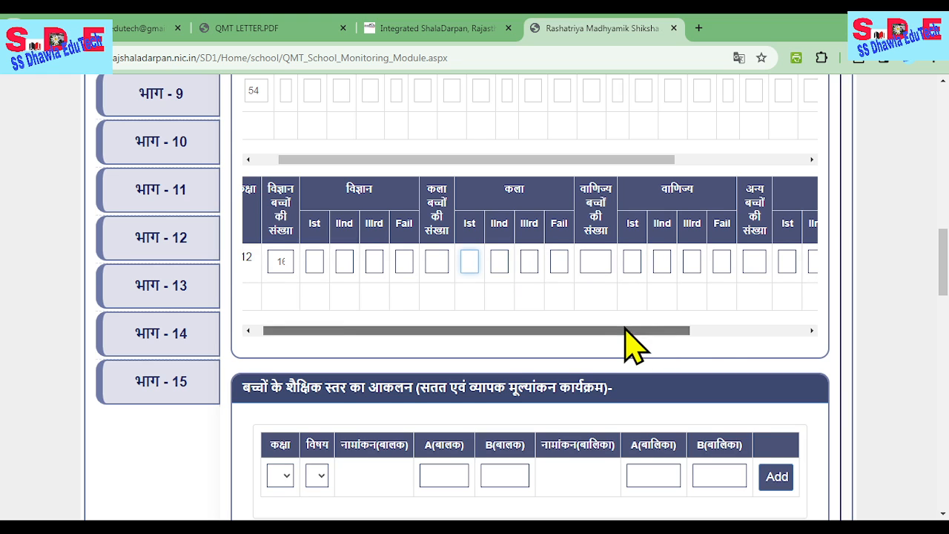
# - Try to save the class 12 results row, cancelling at the confirmation
pyautogui.moveTo(629, 338); pyautogui.dragTo(793, 345)
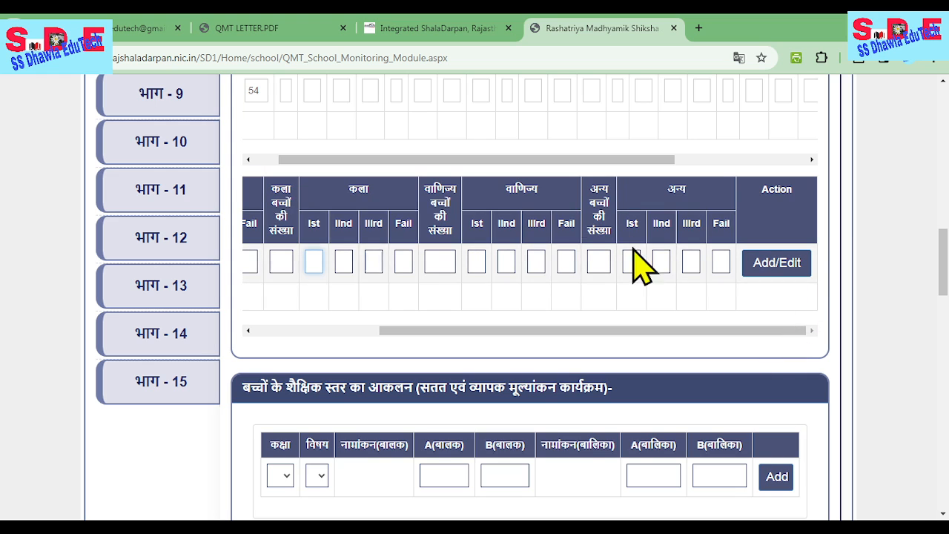
pyautogui.click(775, 272)
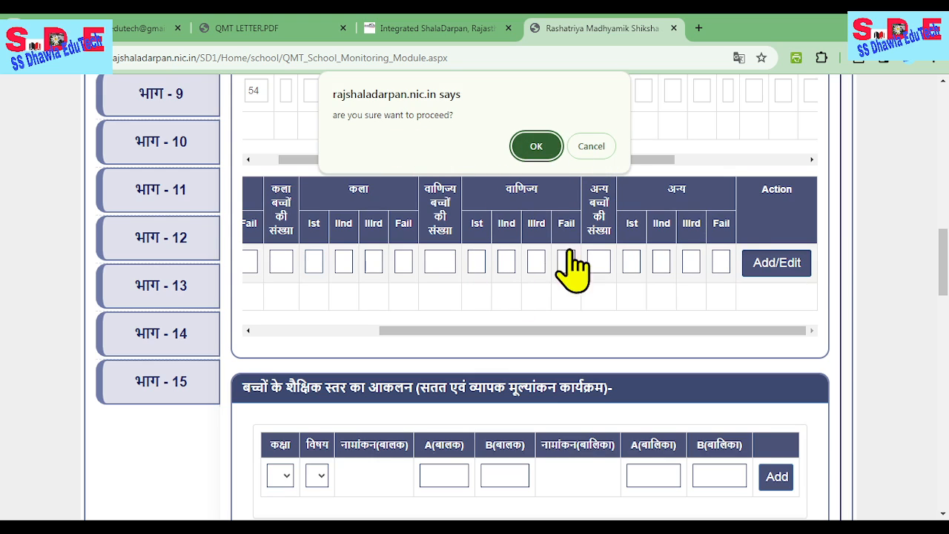
pyautogui.click(593, 147)
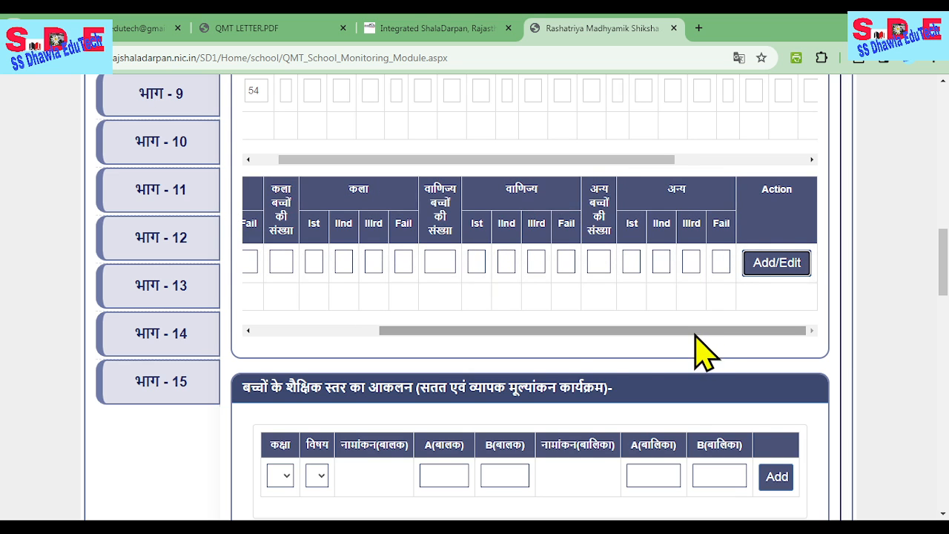
pyautogui.moveTo(696, 332); pyautogui.dragTo(541, 330)
# - Choose a कक्षा in the बच्चों के शैक्षिक स्तर का आकलन row and go to its B(बालक) field
pyautogui.scroll(-2, 572, 303)
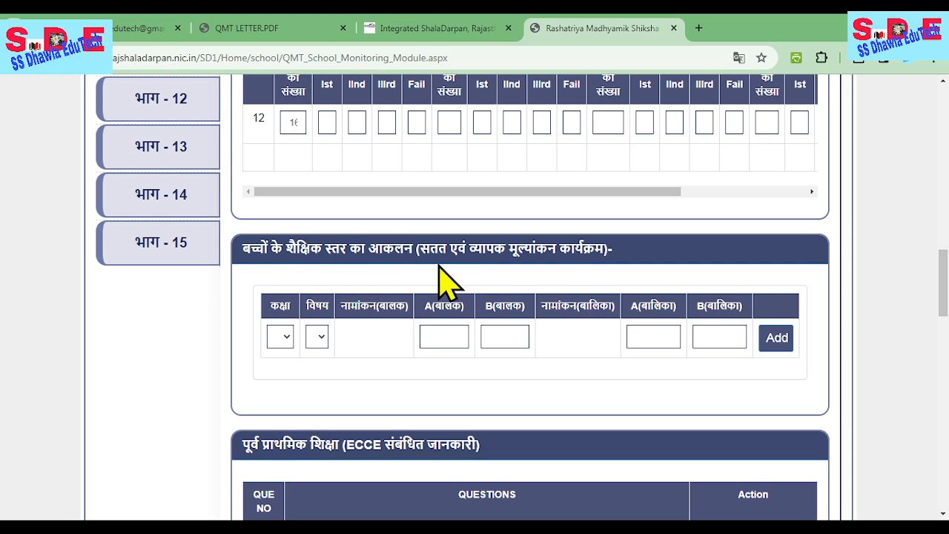
pyautogui.click(283, 336)
pyautogui.click(287, 370)
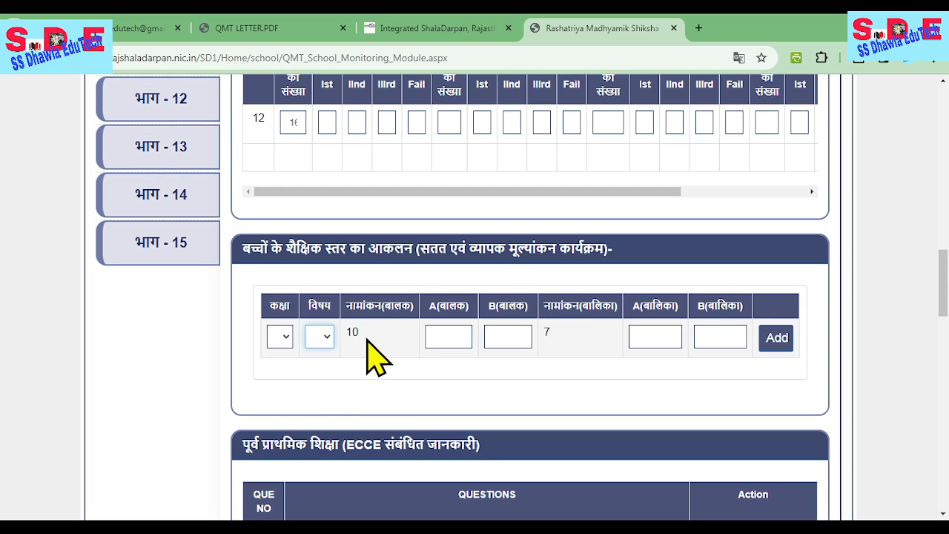
pyautogui.click(514, 331)
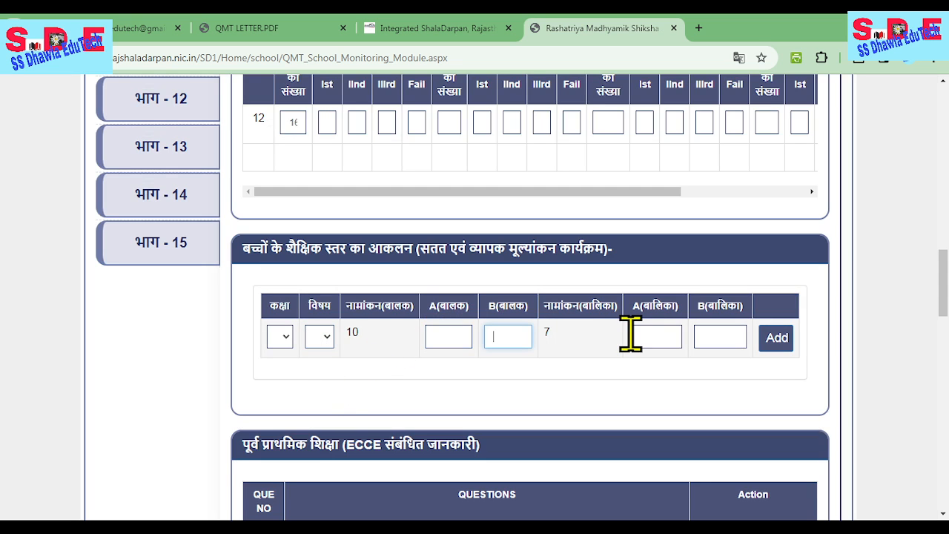
pyautogui.scroll(1, 667, 333)
pyautogui.scroll(-1, 673, 346)
# - Answer ECCE question 4.1 with 2 and question 4.2 with 1, and enter 12 for question 4.18
pyautogui.scroll(-1, 764, 353)
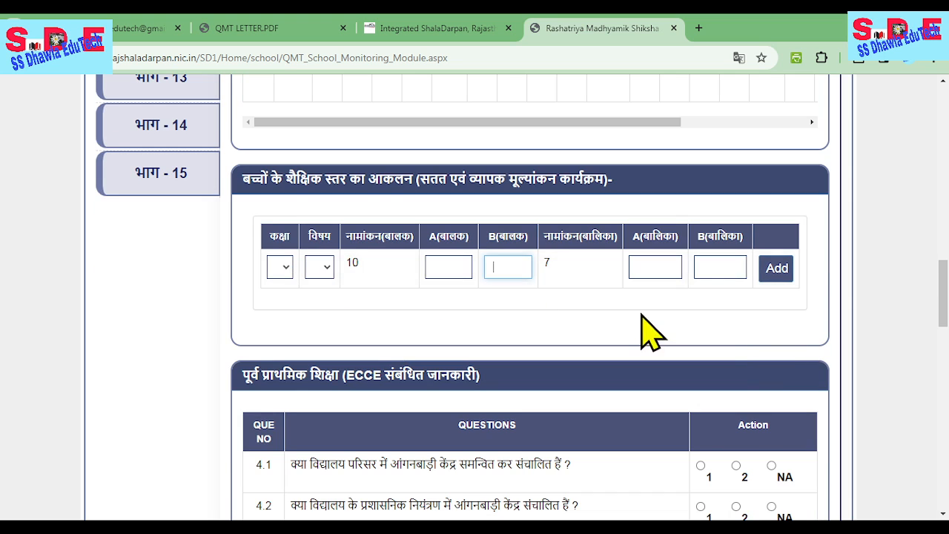
pyautogui.scroll(-2, 638, 334)
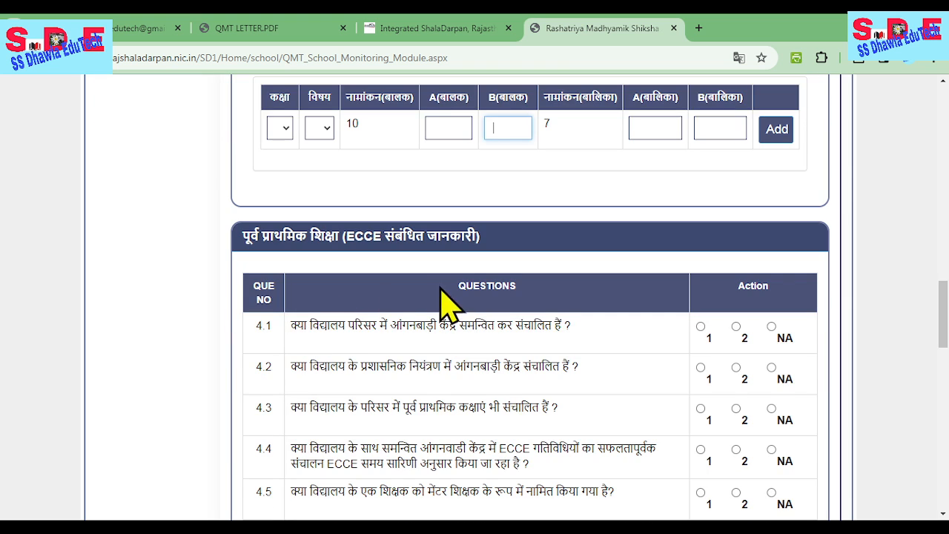
pyautogui.scroll(-1, 382, 245)
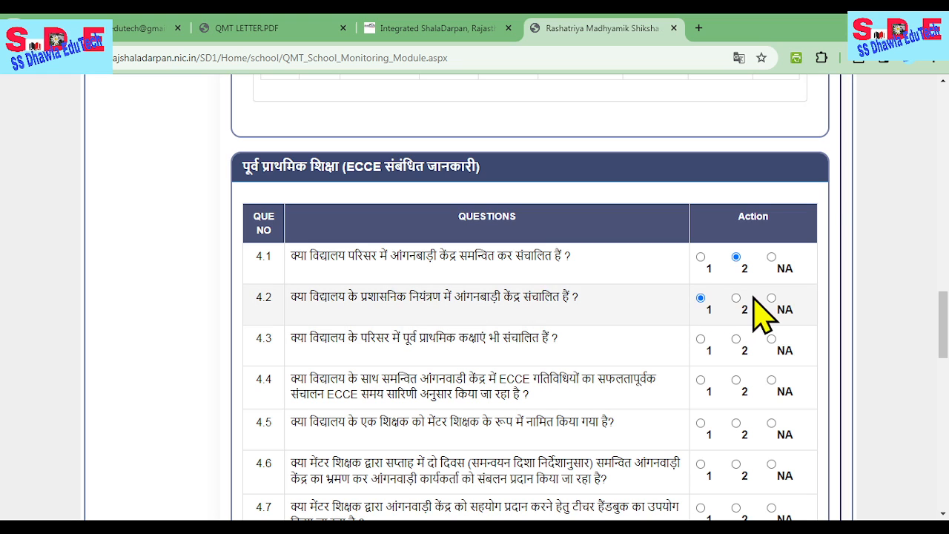
pyautogui.scroll(-9, 563, 393)
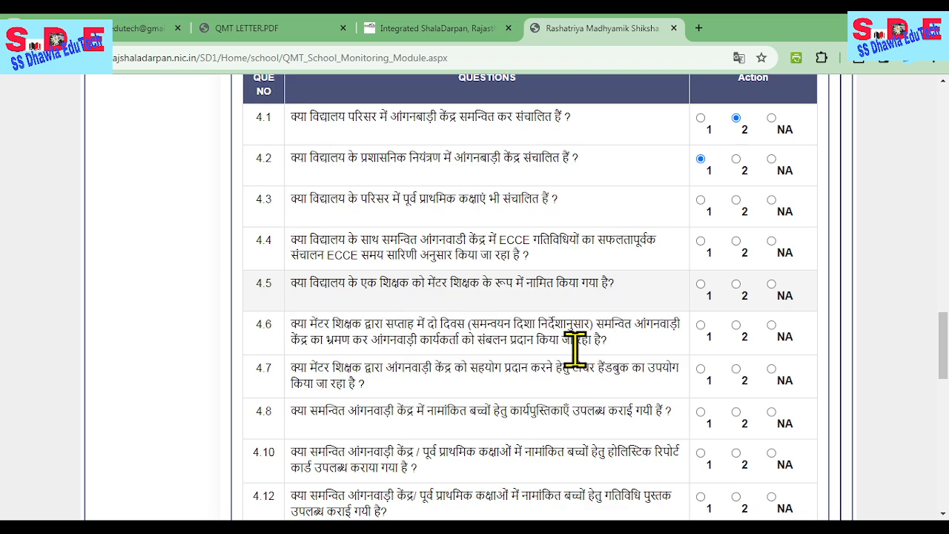
pyautogui.scroll(-3, 586, 363)
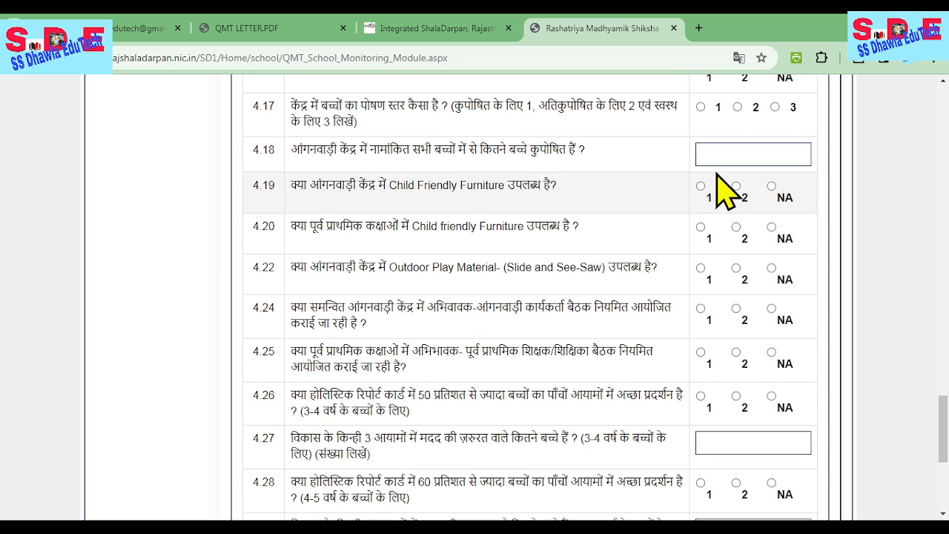
pyautogui.click(768, 154)
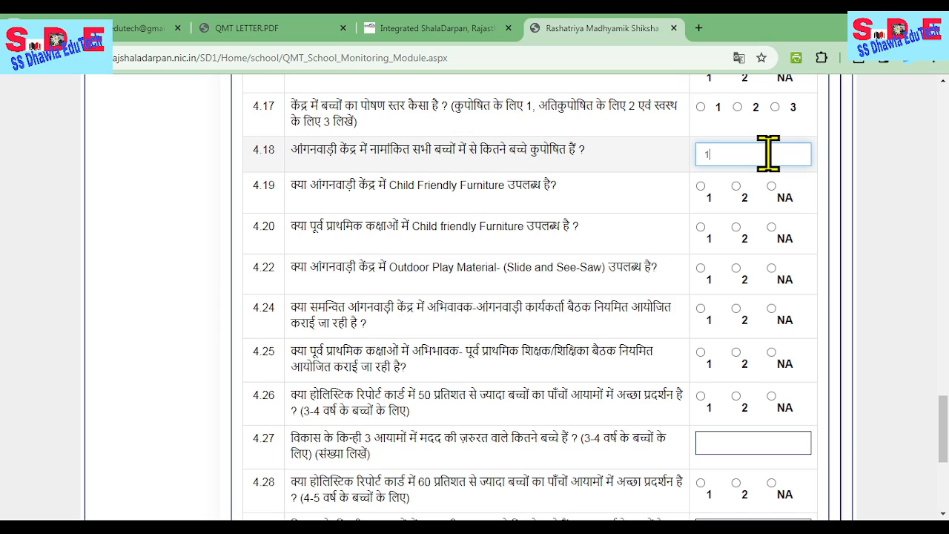
# - Look over the remaining ECCE questions and review the tables and sections of भाग - 3
pyautogui.scroll(-6, 697, 260)
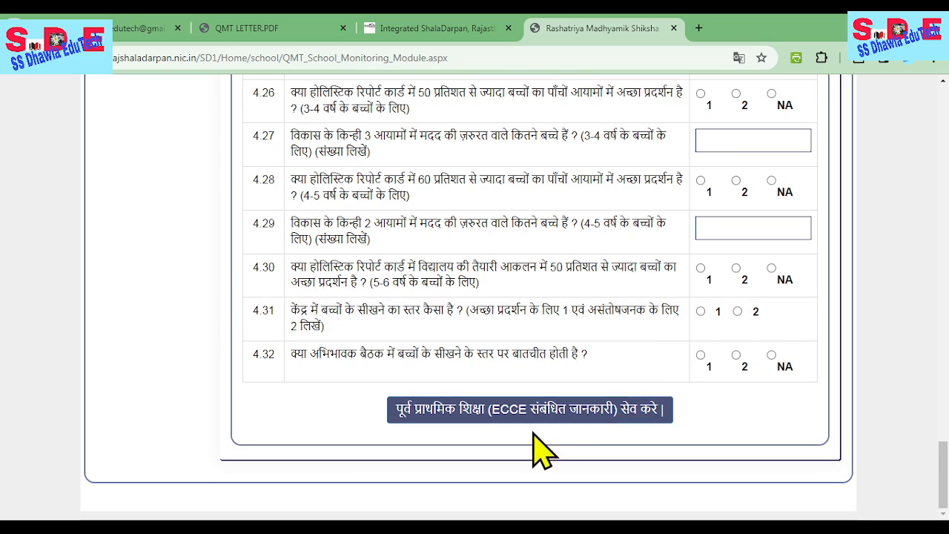
pyautogui.scroll(15, 330, 314)
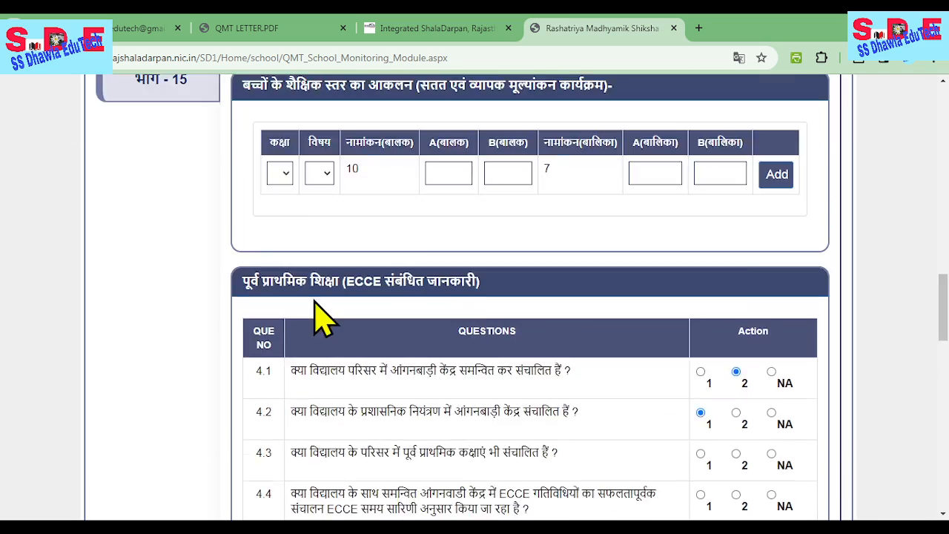
pyautogui.scroll(5, 318, 315)
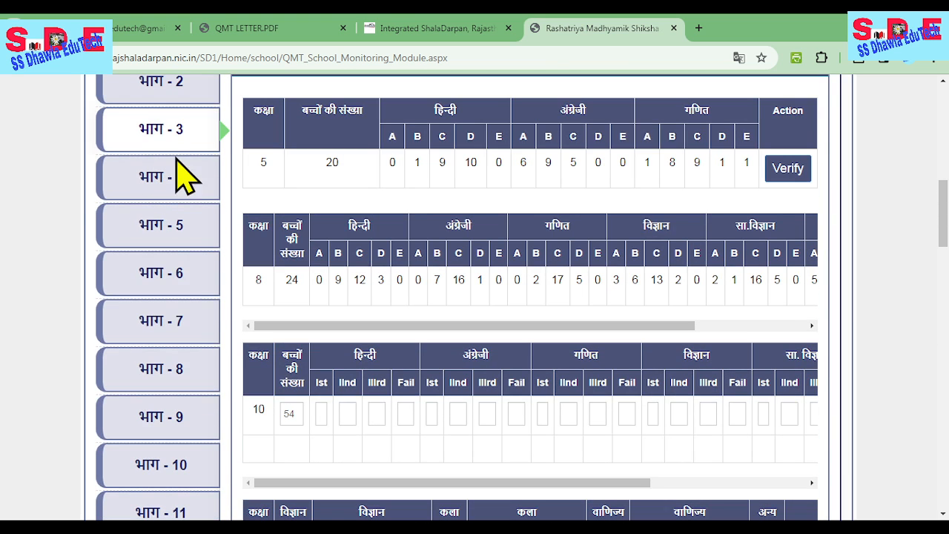
pyautogui.click(175, 176)
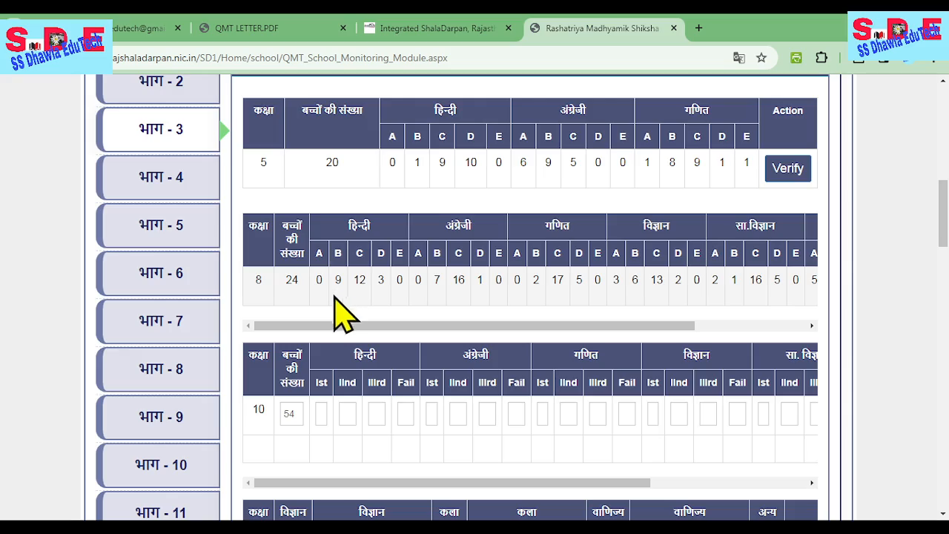
pyautogui.scroll(3, 426, 303)
pyautogui.scroll(-15, 428, 311)
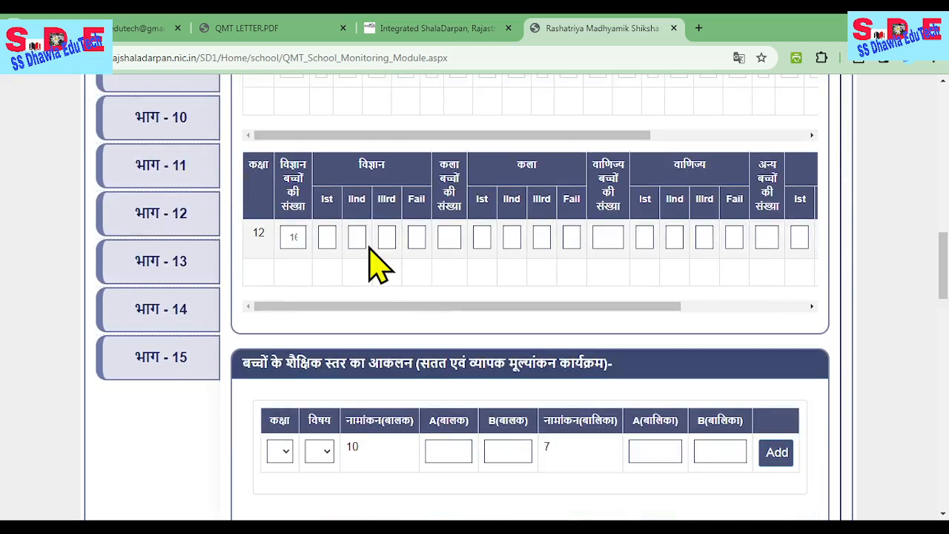
pyautogui.scroll(-8, 425, 245)
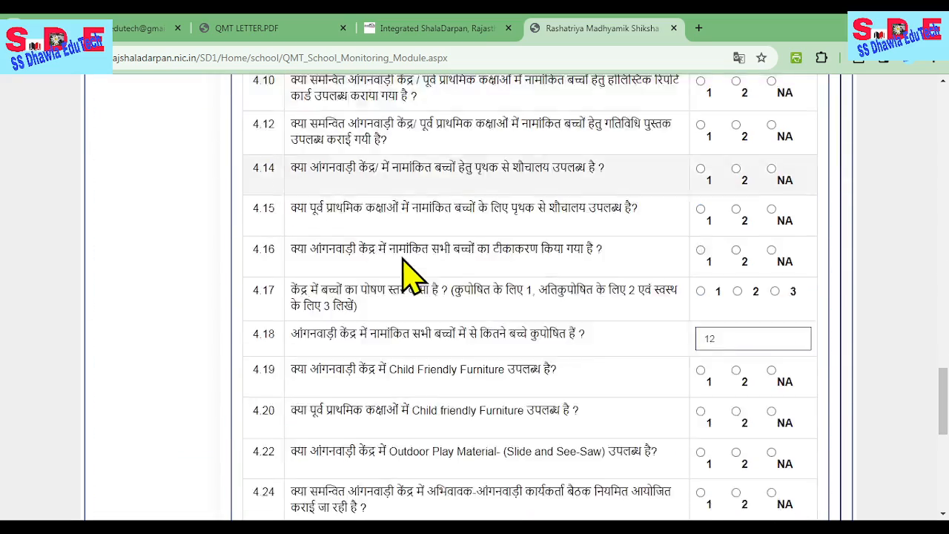
pyautogui.scroll(10, 413, 272)
pyautogui.scroll(2, 392, 271)
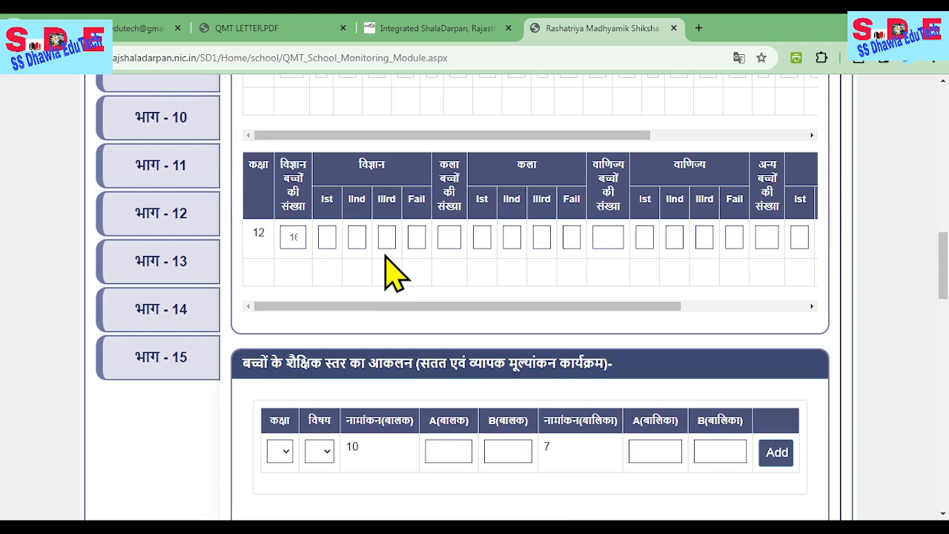
pyautogui.scroll(5, 169, 172)
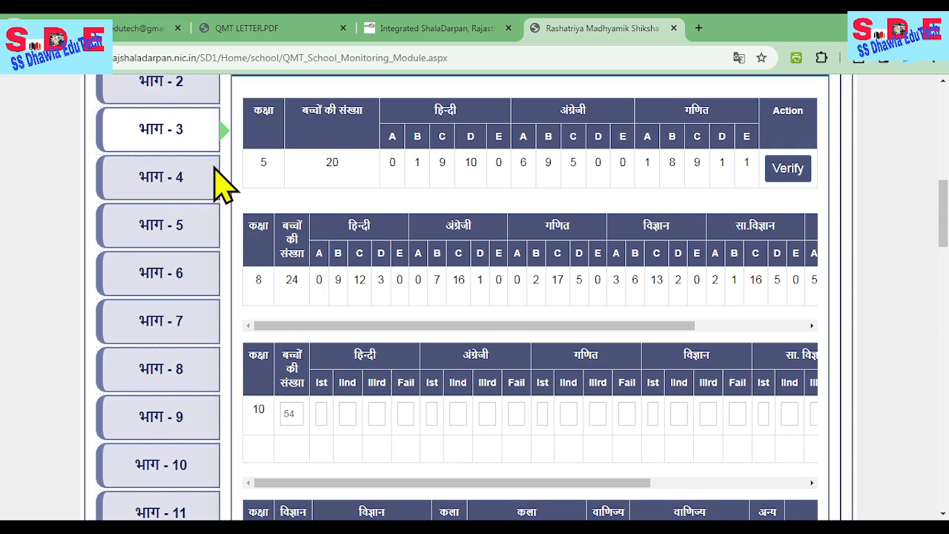
# - In भाग - 4, choose class 3, the teacher's name and the Hindi subject, and answer Yes to the शिक्षण योजना question
pyautogui.click(186, 178)
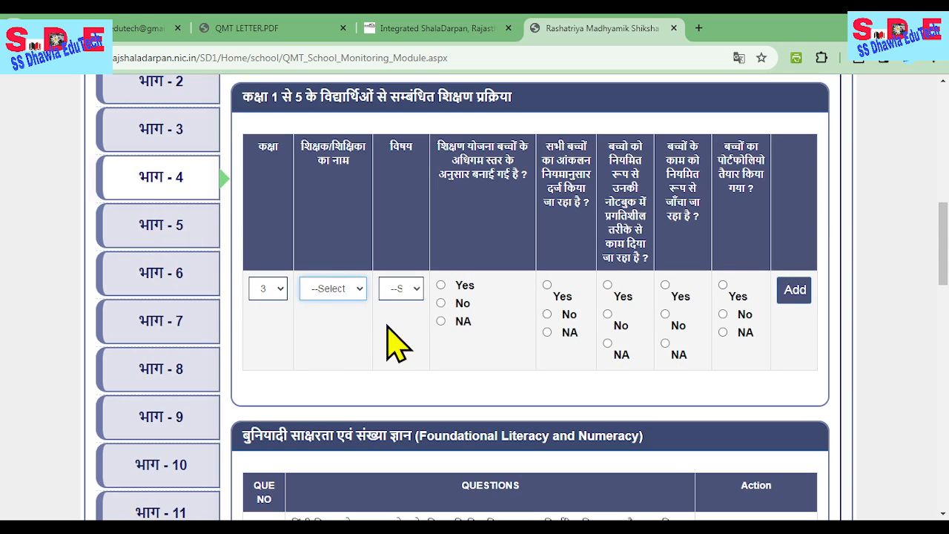
pyautogui.click(356, 456)
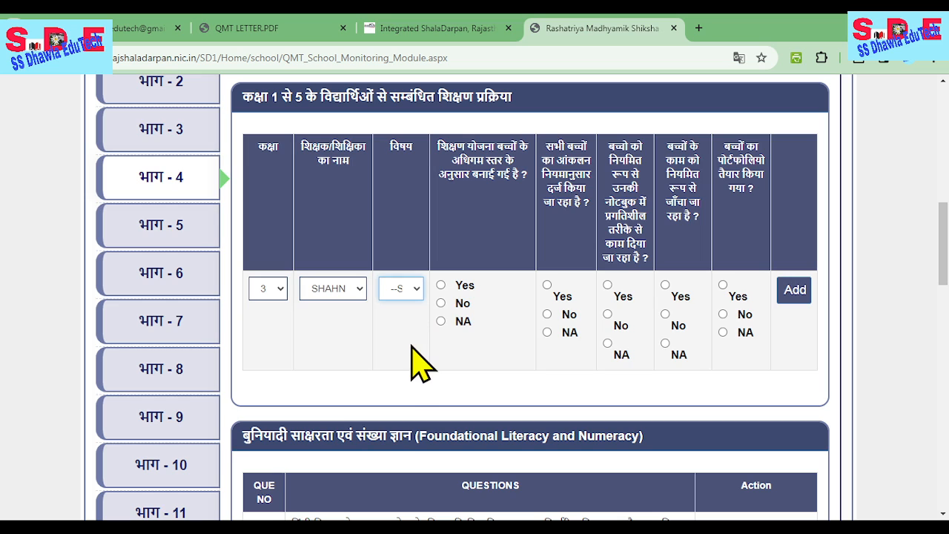
pyautogui.press('Down')
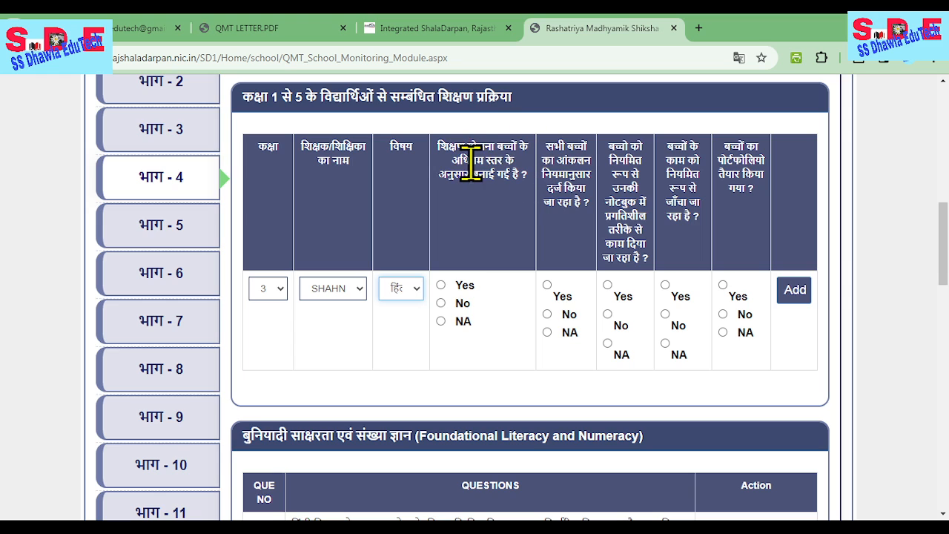
pyautogui.click(440, 286)
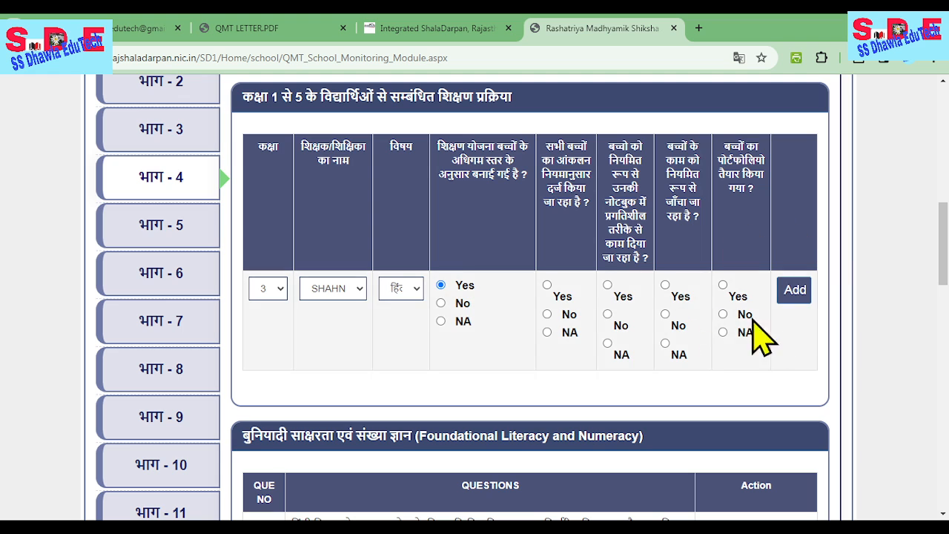
# - Open भाग - 5 and look over the School Based Assessment row's class and subject choices and questions 5.1 to 5.5
pyautogui.click(159, 221)
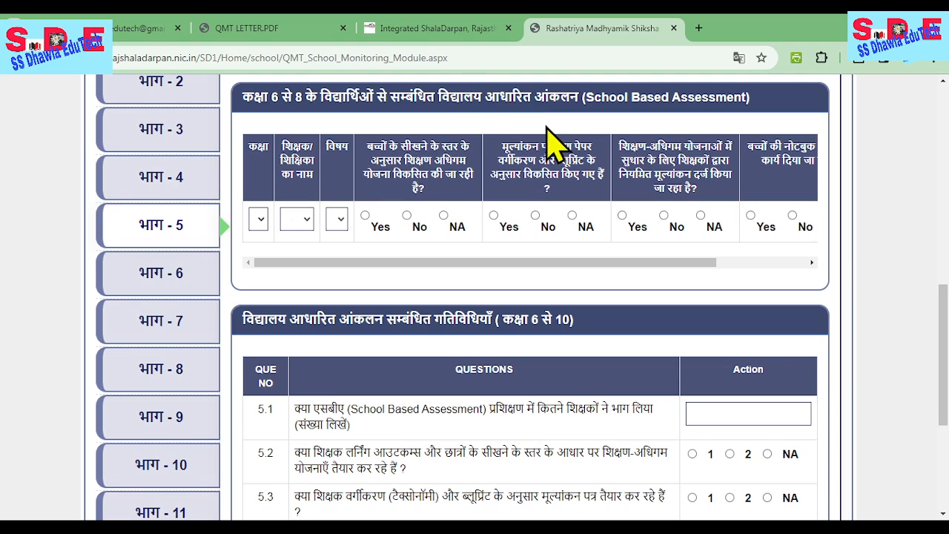
pyautogui.click(259, 219)
pyautogui.click(265, 267)
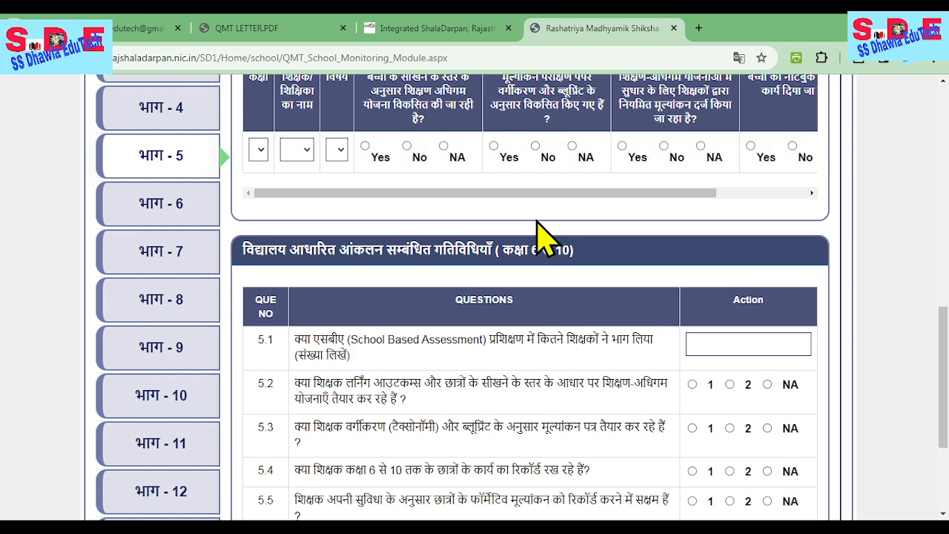
pyautogui.scroll(-3, 541, 232)
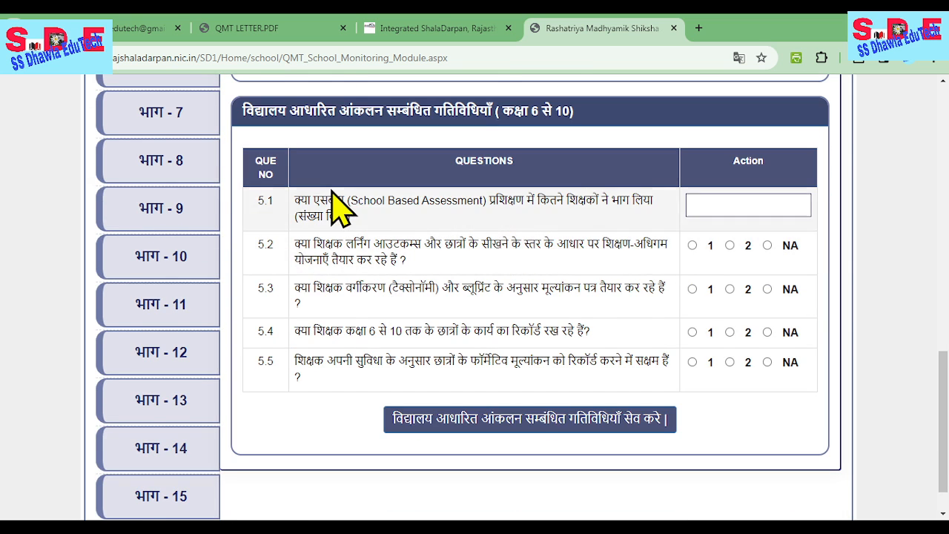
pyautogui.scroll(3, 321, 170)
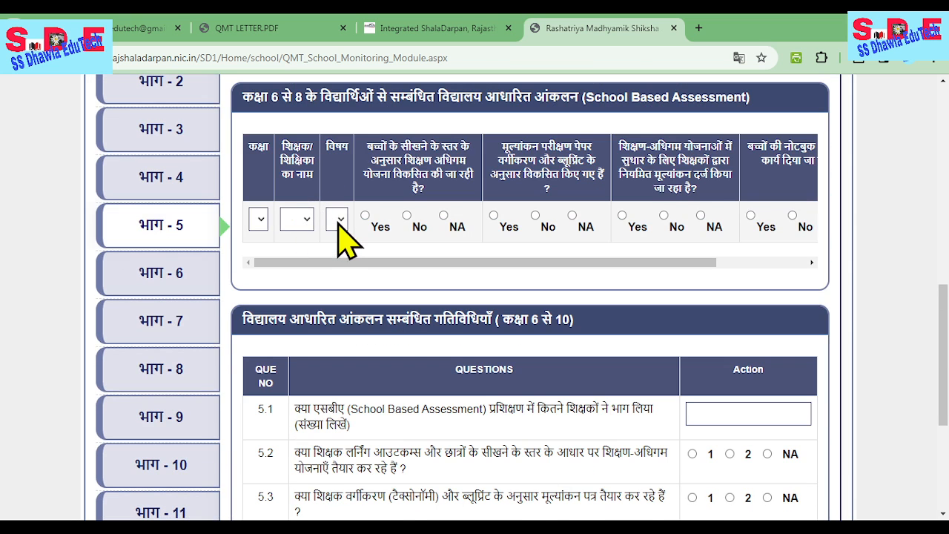
pyautogui.click(338, 221)
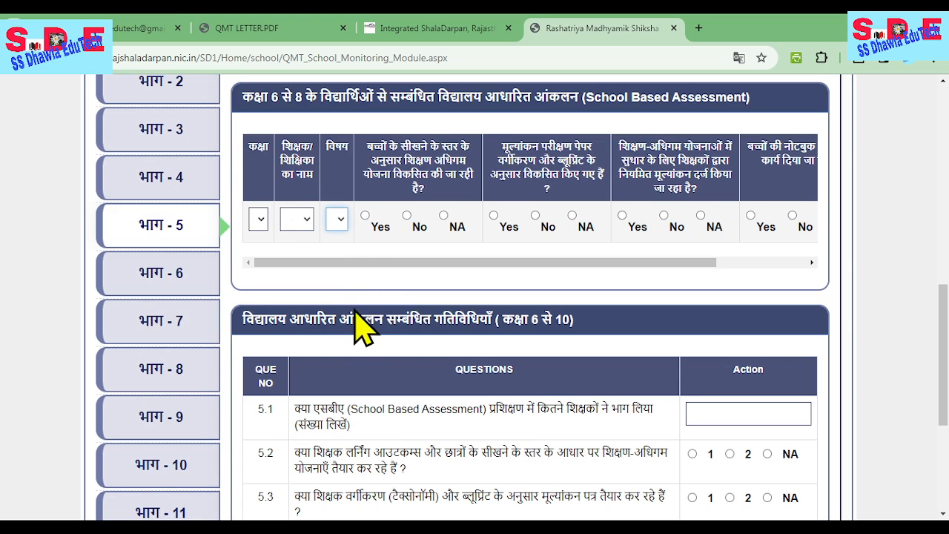
# - In भाग - 6, answer the career guidance question 6.1 with 1 and the career fair question 6.5 with 1
pyautogui.click(146, 272)
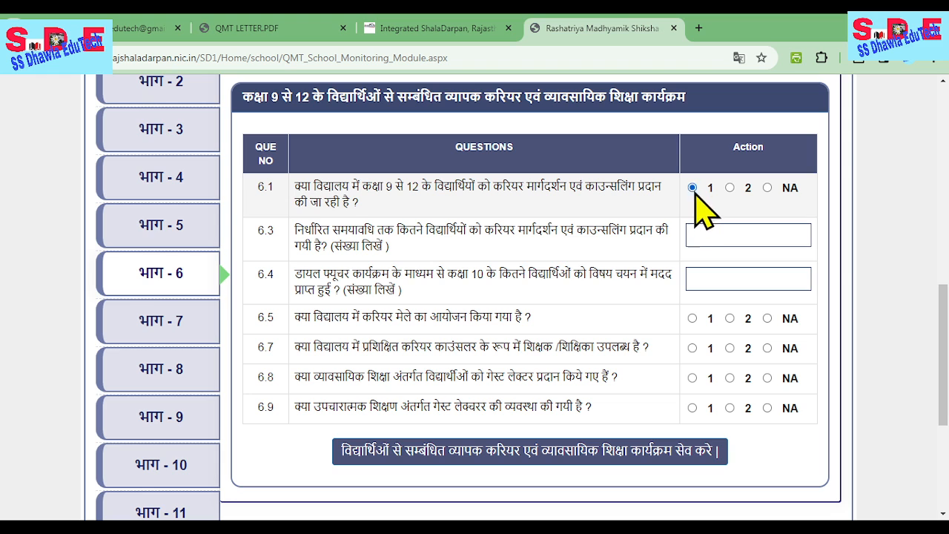
pyautogui.click(710, 233)
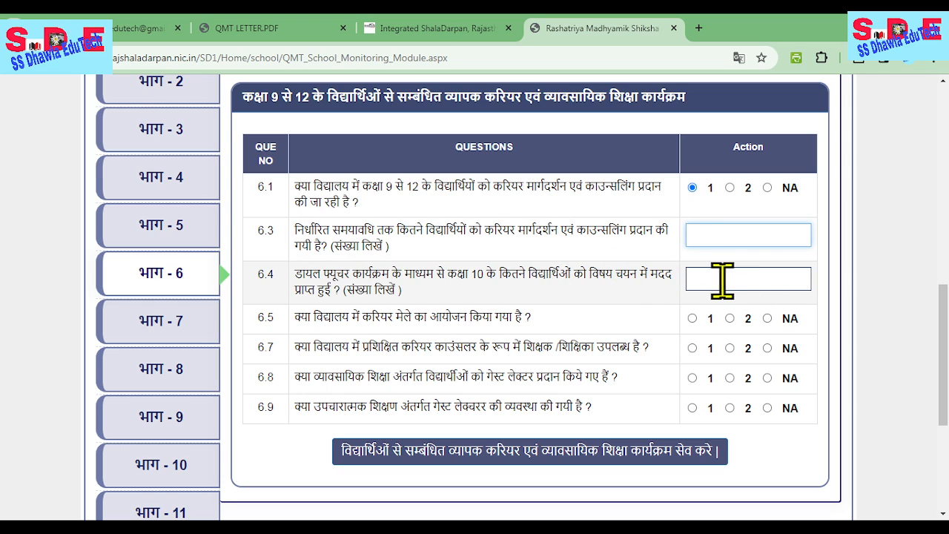
pyautogui.click(752, 280)
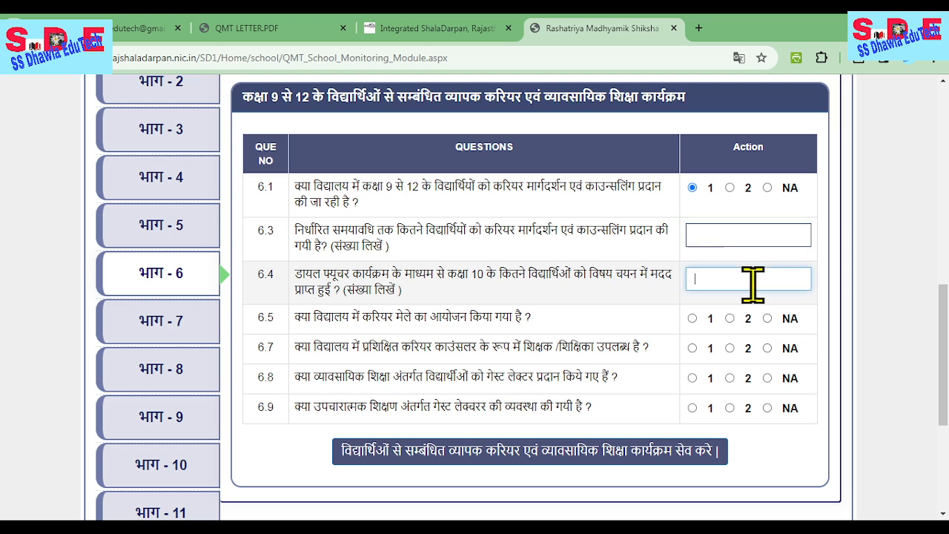
pyautogui.click(693, 318)
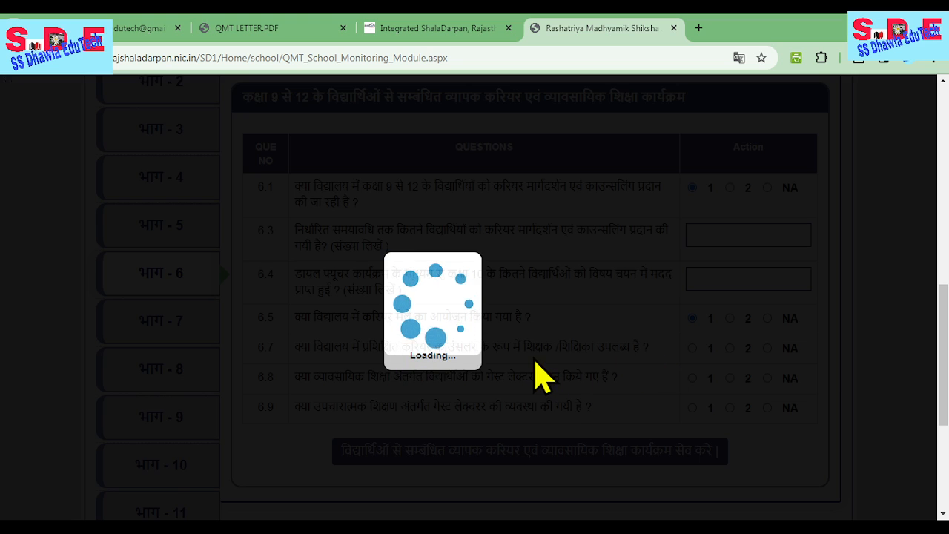
pyautogui.scroll(-1, 538, 371)
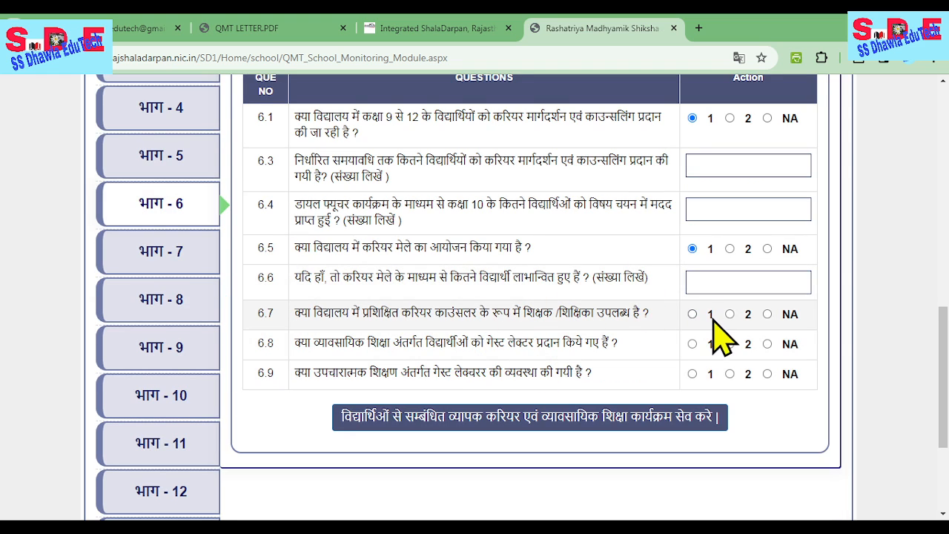
# - In भाग - 7, answer question 7.1 on the laboratory room with 2 and look over the remaining laboratory questions
pyautogui.click(186, 252)
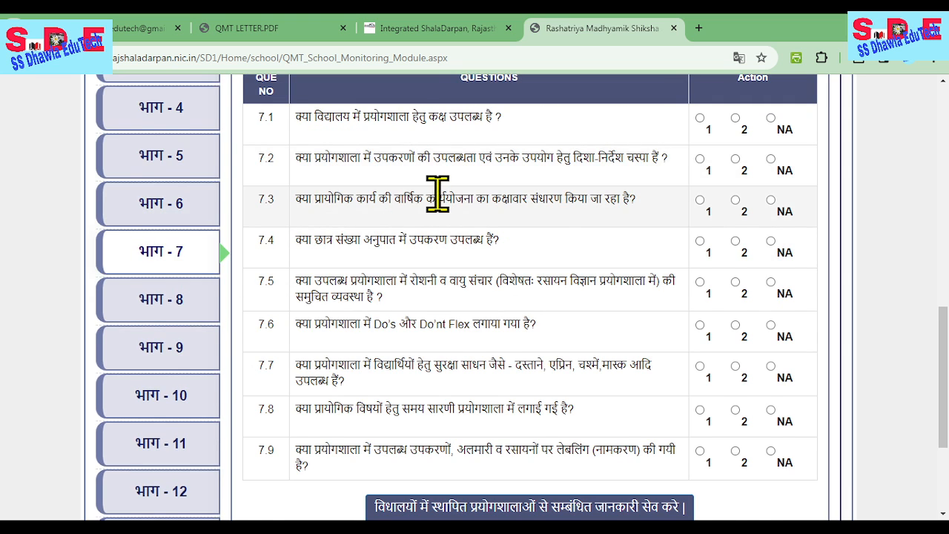
pyautogui.scroll(1, 435, 195)
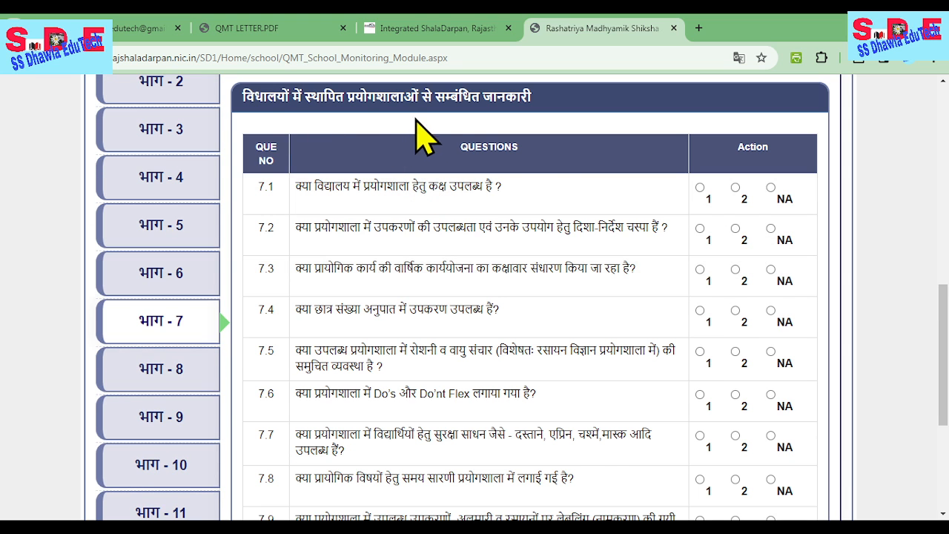
pyautogui.scroll(-3, 427, 137)
pyautogui.scroll(2, 534, 304)
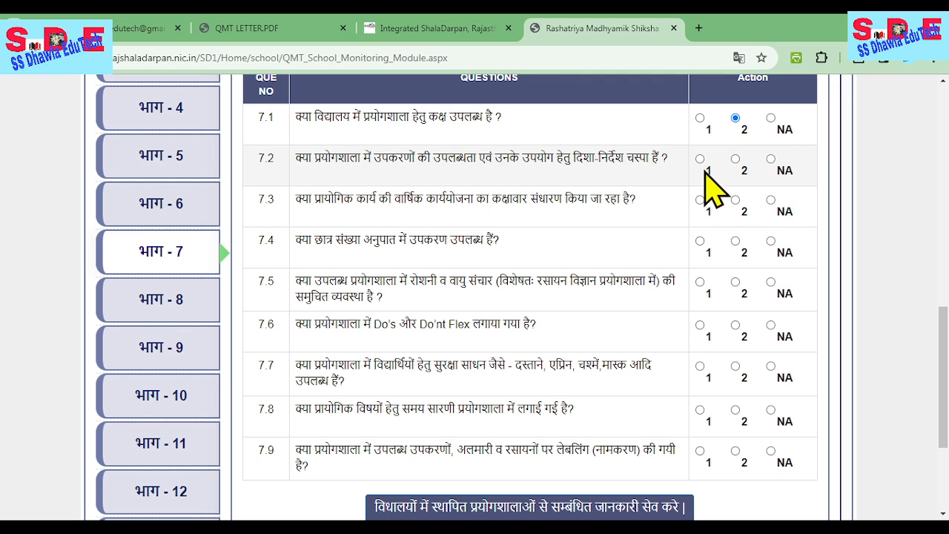
pyautogui.scroll(-2, 579, 245)
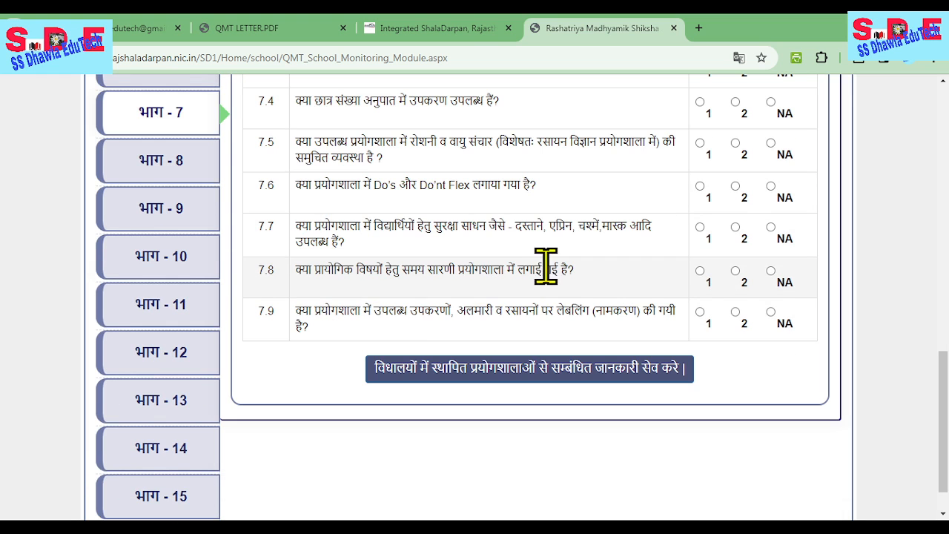
pyautogui.scroll(1, 438, 312)
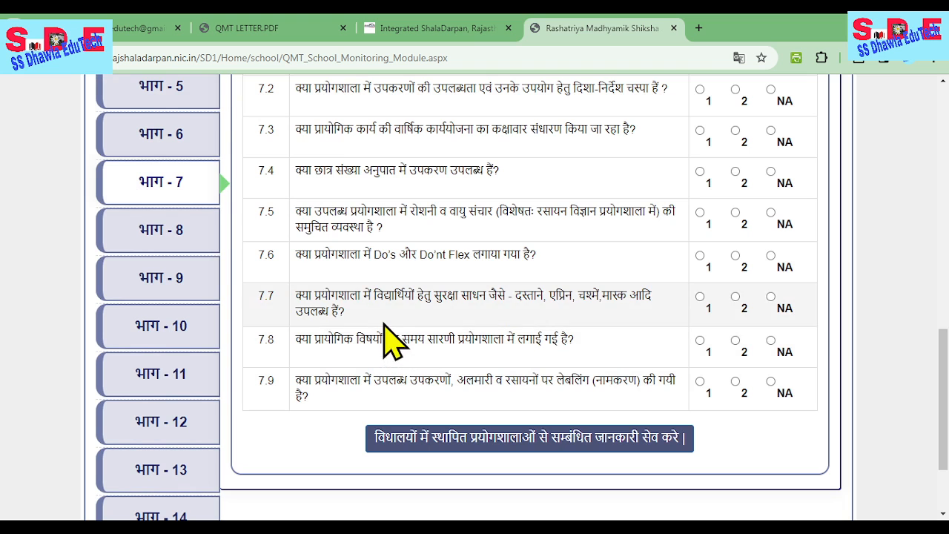
# - In भाग - 8, answer the ICT availability and use questions 8.1 to 8.4 with 1
pyautogui.click(177, 230)
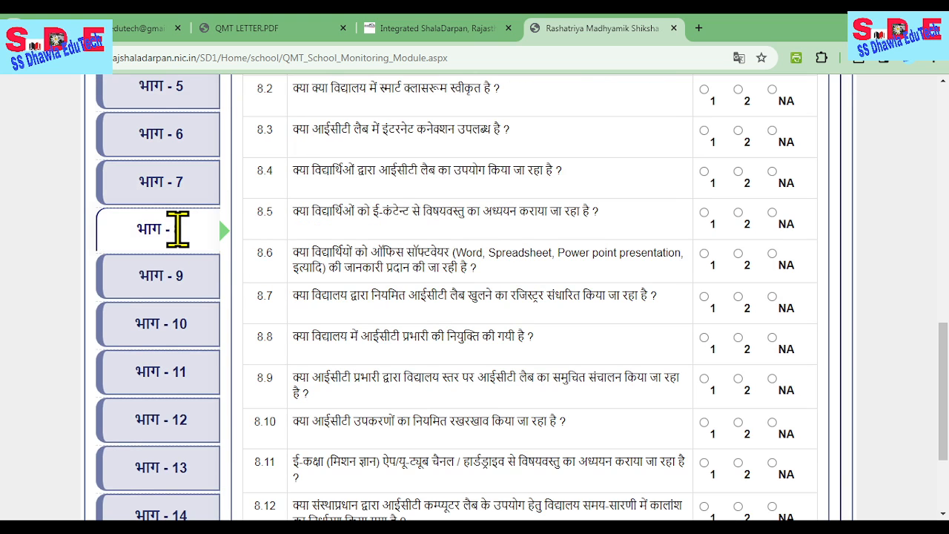
pyautogui.scroll(3, 285, 233)
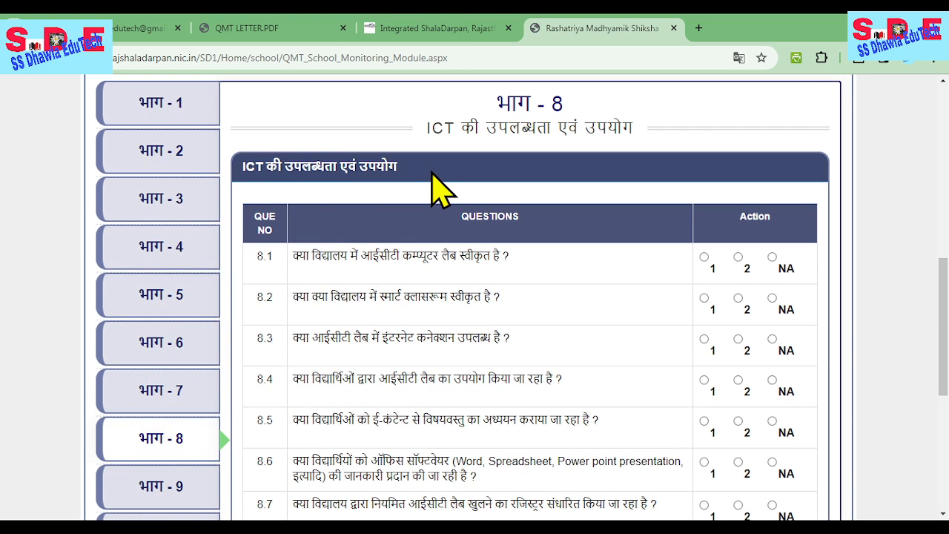
pyautogui.scroll(-1, 504, 171)
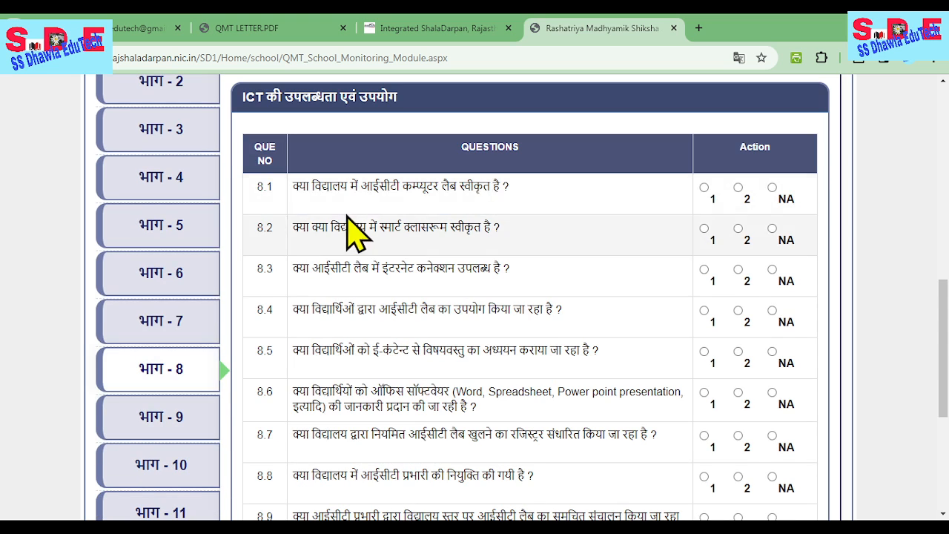
pyautogui.click(705, 187)
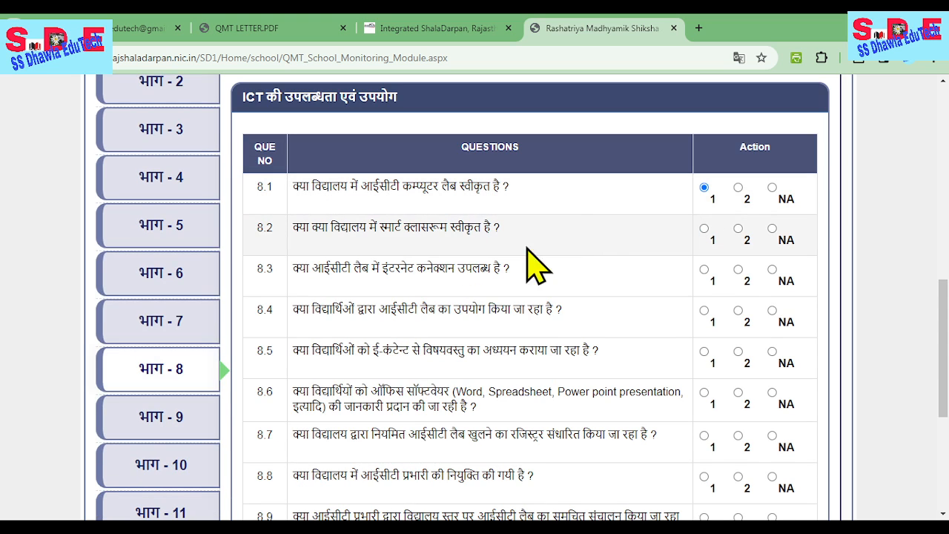
pyautogui.click(704, 229)
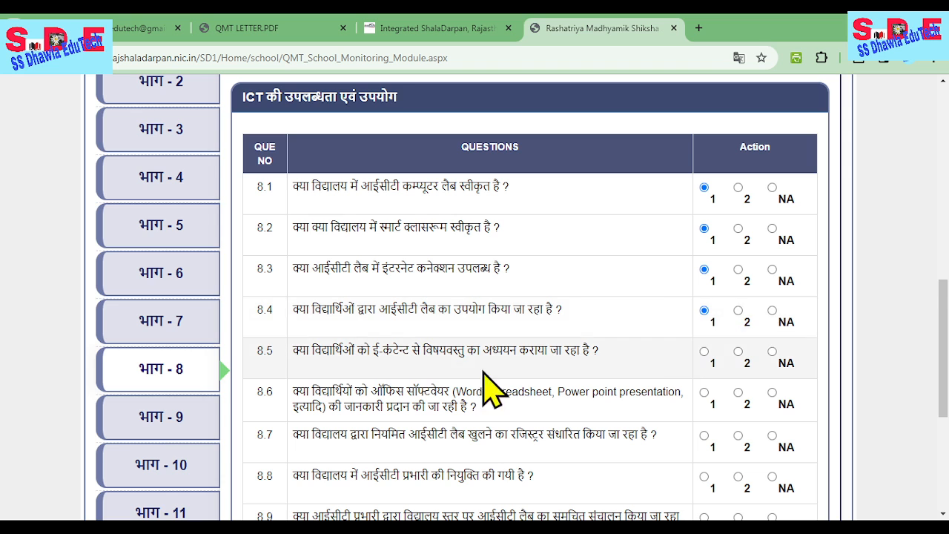
# - Open भाग - 9 and look over the library use questions 9.1 to 9.9
pyautogui.scroll(-1, 137, 401)
pyautogui.click(162, 347)
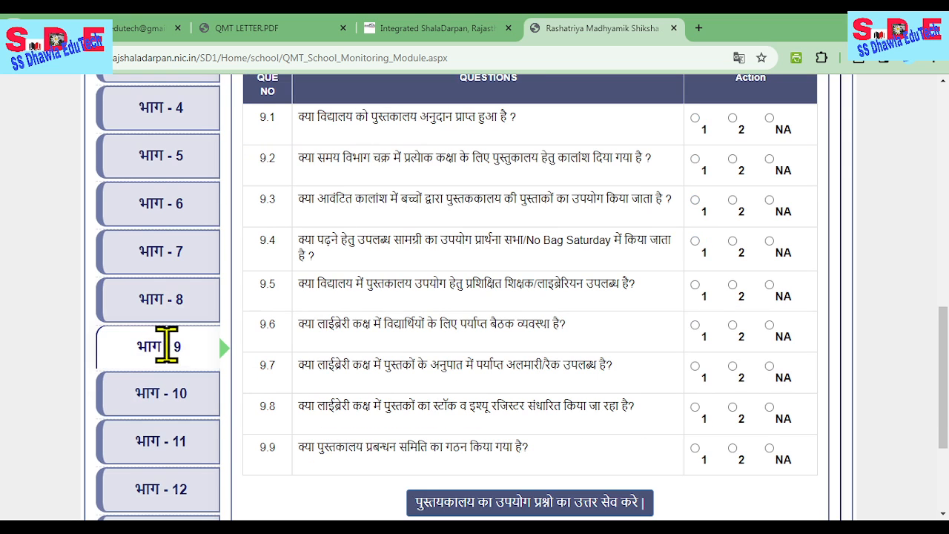
pyautogui.scroll(2, 391, 239)
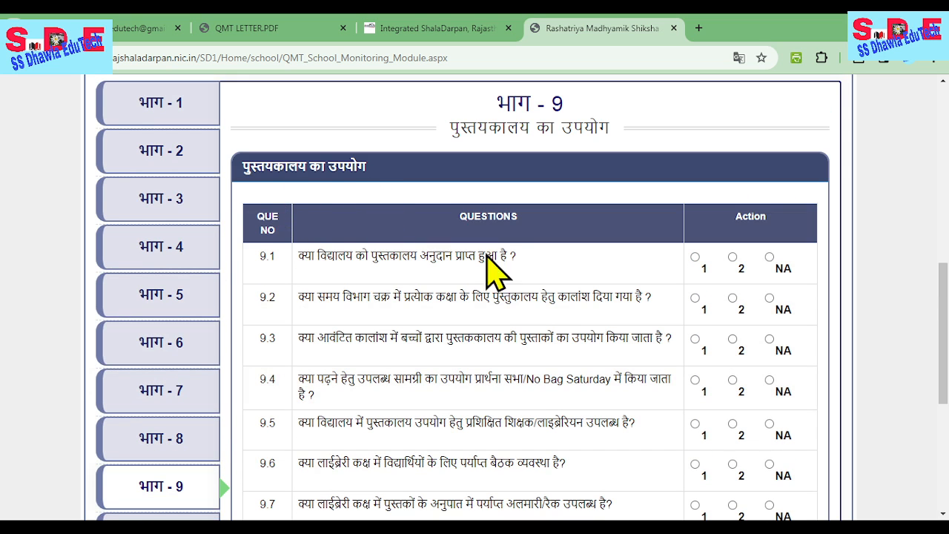
pyautogui.scroll(-1, 541, 255)
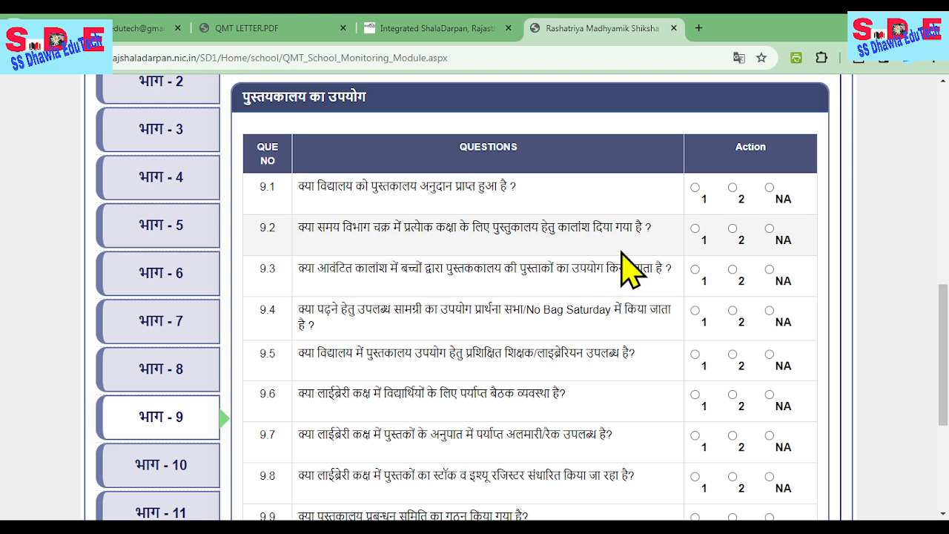
pyautogui.scroll(-1, 561, 395)
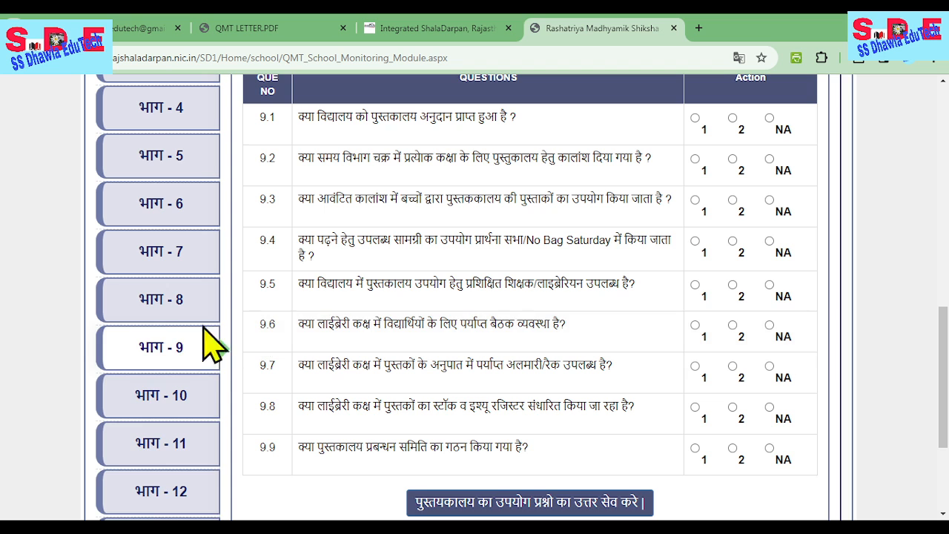
# - Open भाग - 10 and look over the teacher training questions 10.1 to 10.12
pyautogui.click(148, 395)
pyautogui.scroll(3, 339, 187)
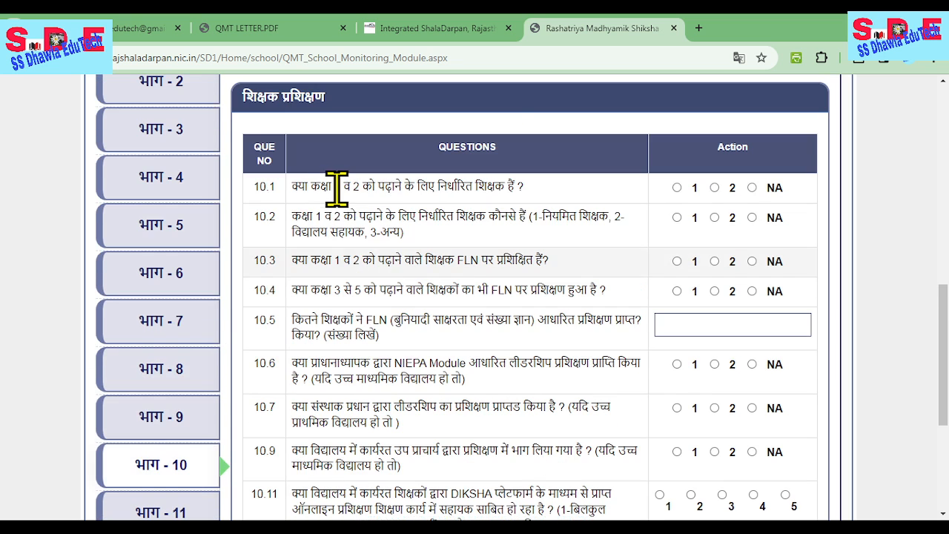
pyautogui.scroll(-2, 304, 260)
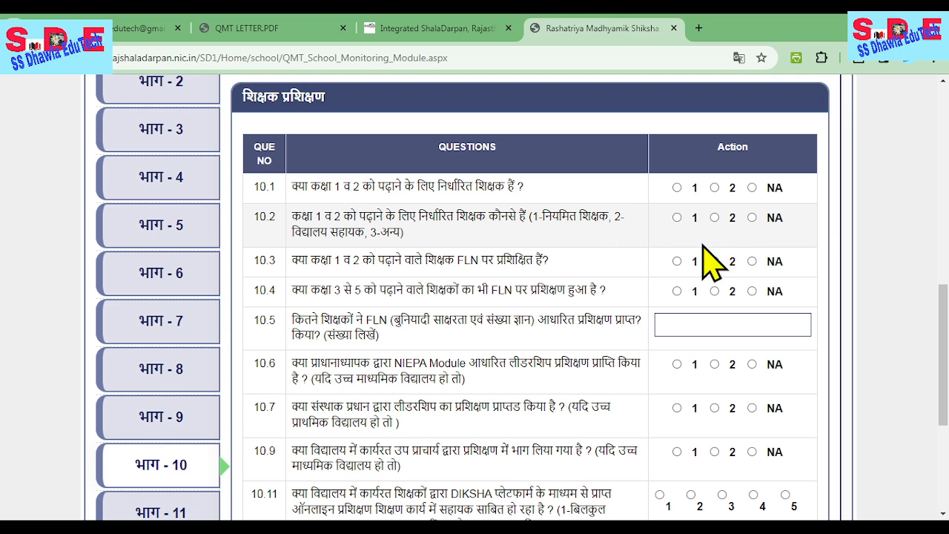
pyautogui.scroll(-2, 651, 275)
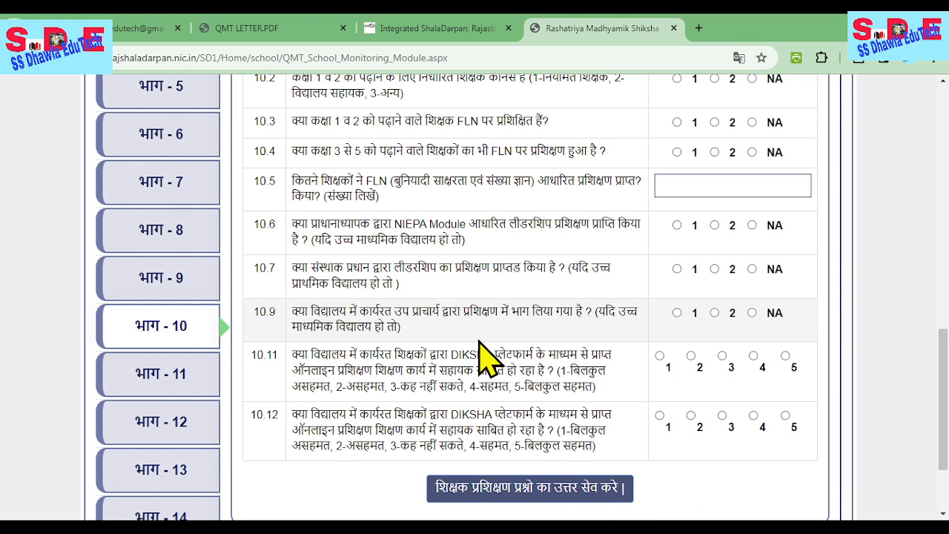
# - Review the school health questions of भाग - 11 and the BMI table by age group in भाग - 12
pyautogui.click(159, 374)
pyautogui.scroll(2, 460, 227)
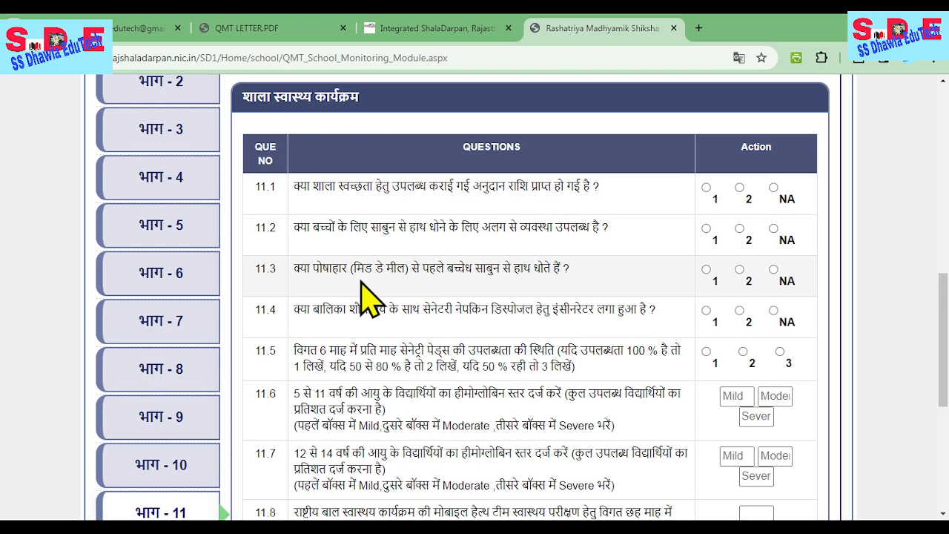
pyautogui.scroll(-2, 639, 300)
pyautogui.scroll(-3, 608, 326)
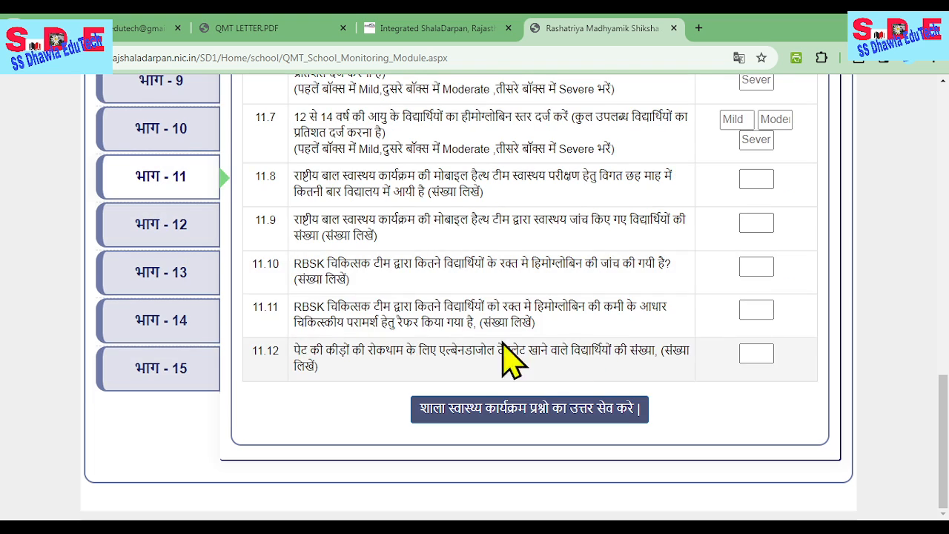
pyautogui.click(172, 227)
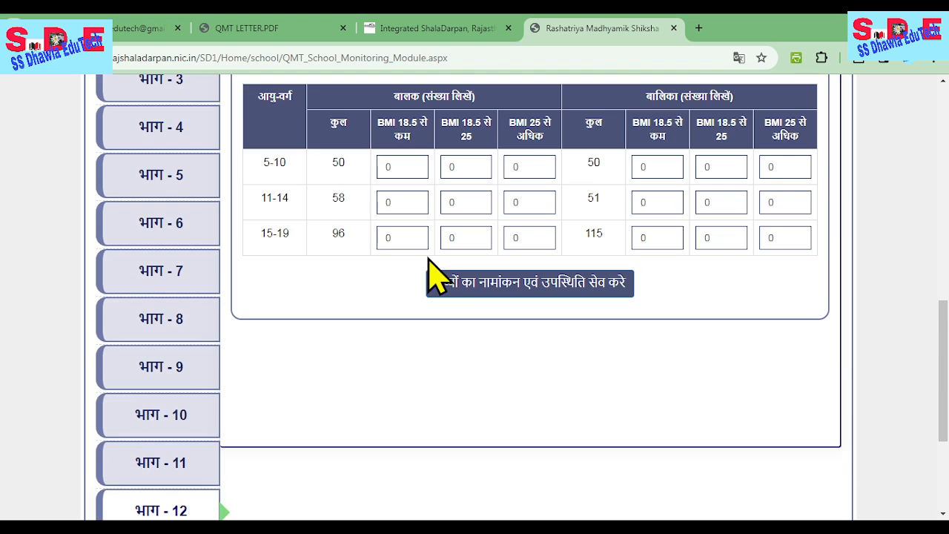
pyautogui.scroll(2, 445, 268)
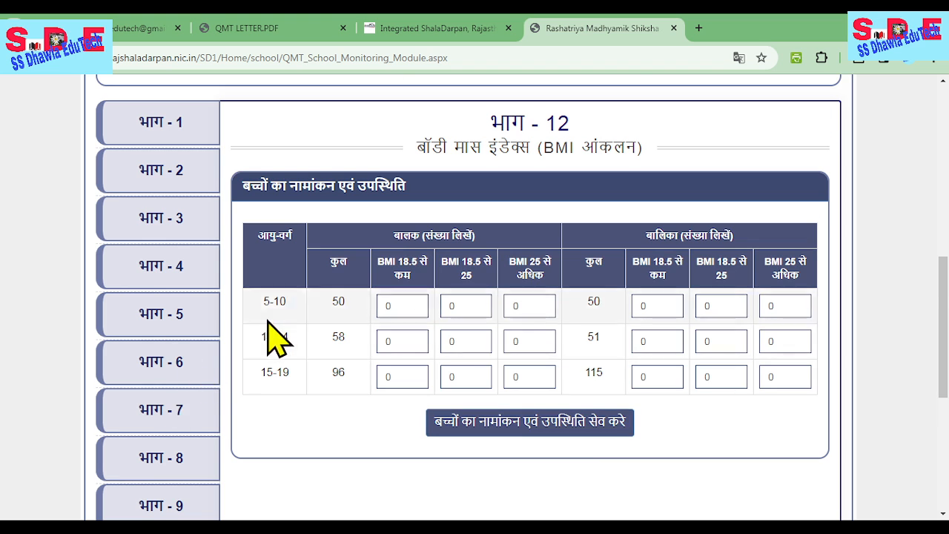
# - Open भाग - 13 and look over the SMC/SDMC questions 13.1 to 13.12
pyautogui.scroll(-5, 252, 345)
pyautogui.click(161, 350)
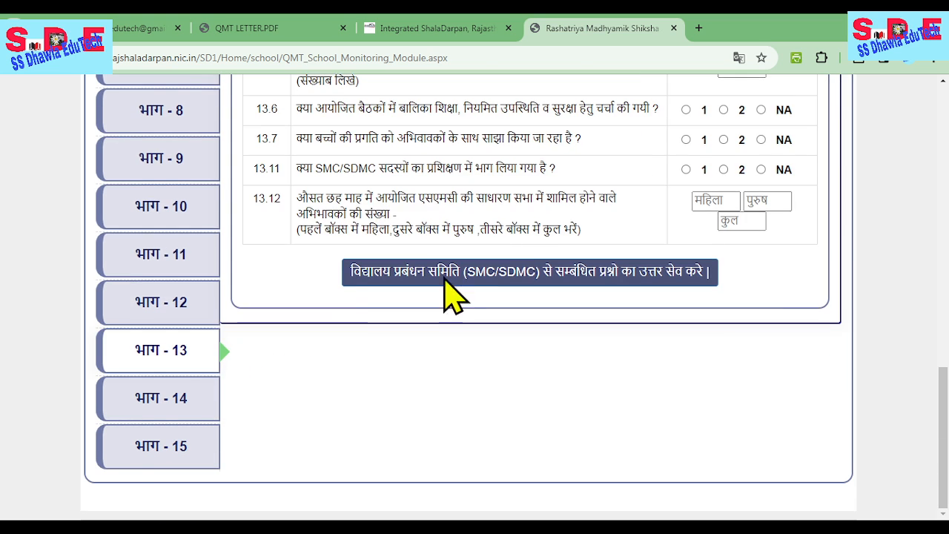
pyautogui.scroll(5, 519, 229)
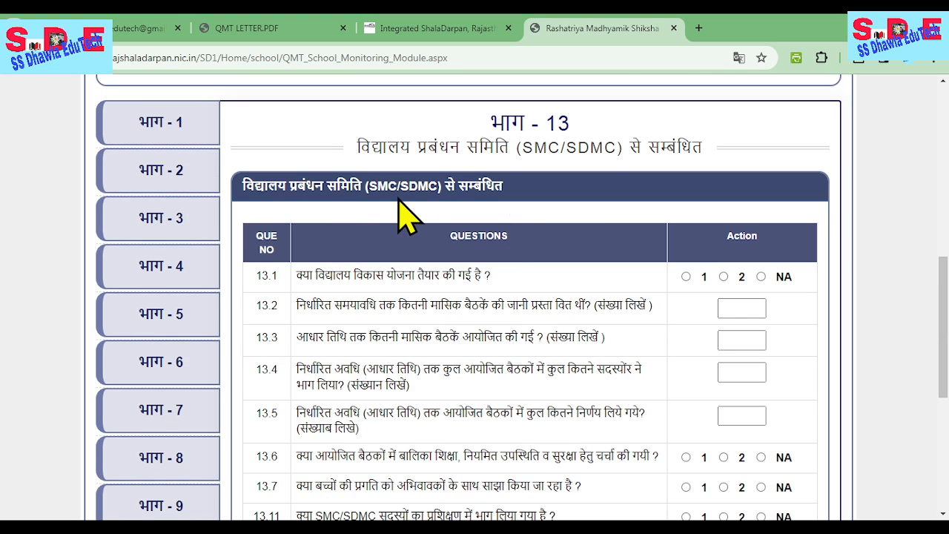
pyautogui.scroll(-2, 489, 222)
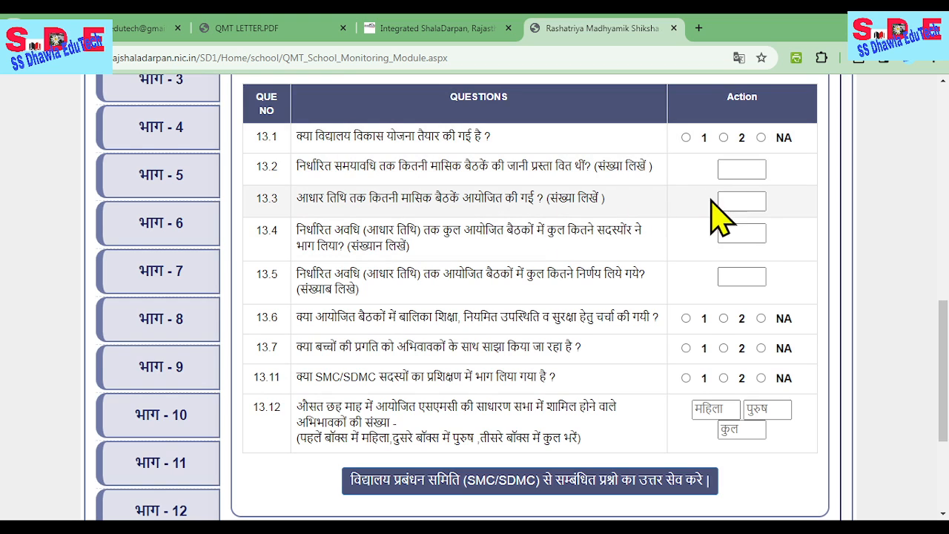
# - In भाग - 14, grade बच्चों का नामांकन (14.1) as A and बच्चों की उपस्थिति (14.2) as B
pyautogui.scroll(-3, 238, 415)
pyautogui.click(182, 392)
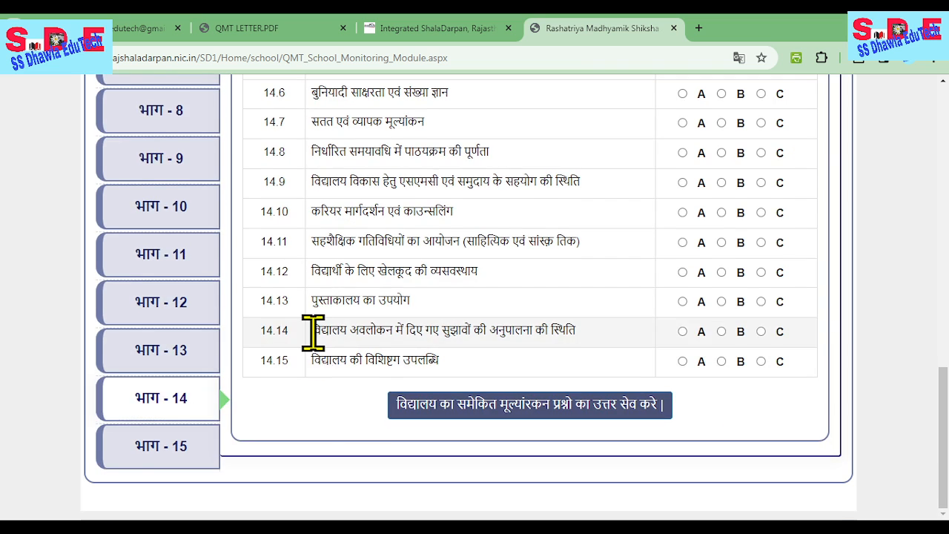
pyautogui.scroll(4, 314, 329)
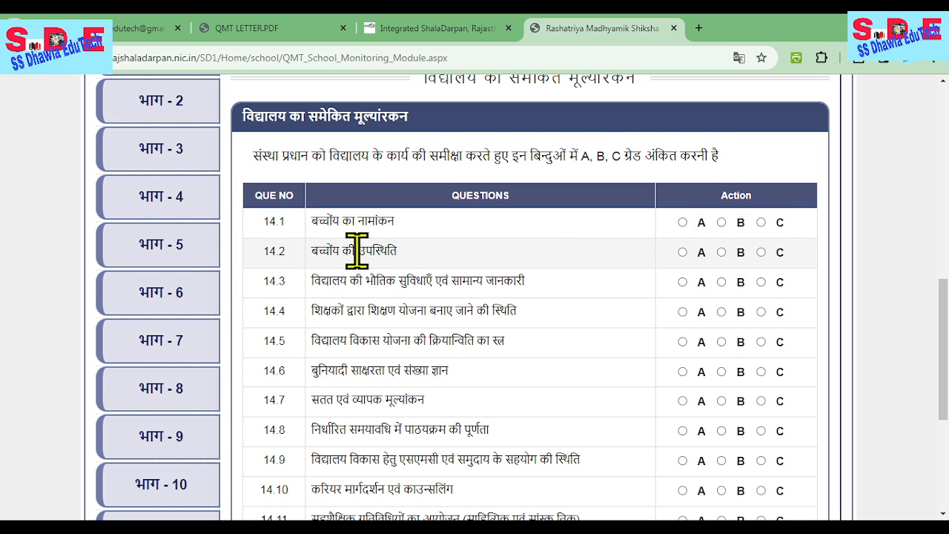
pyautogui.click(682, 221)
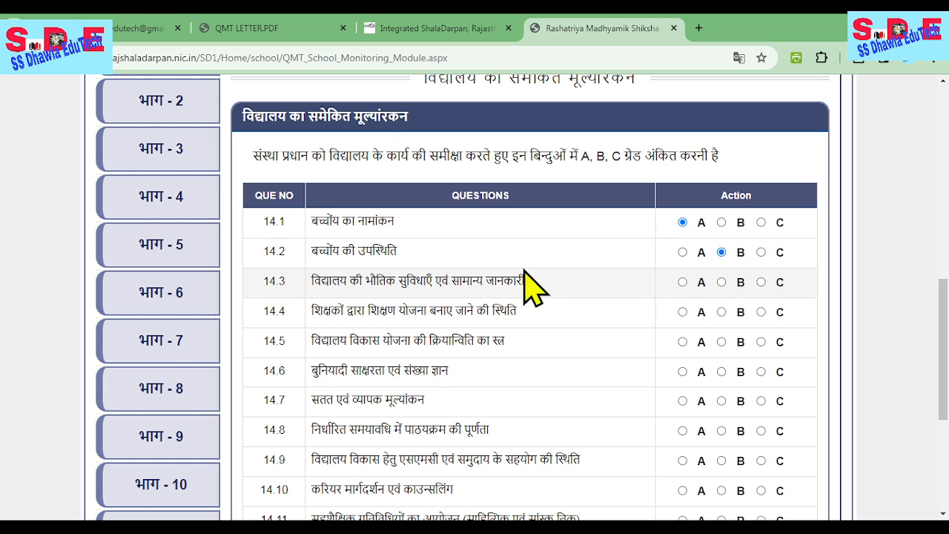
pyautogui.scroll(-1, 435, 381)
# - Open भाग - 15 and look over its questions on what the school needs to improve further
pyautogui.scroll(-3, 413, 371)
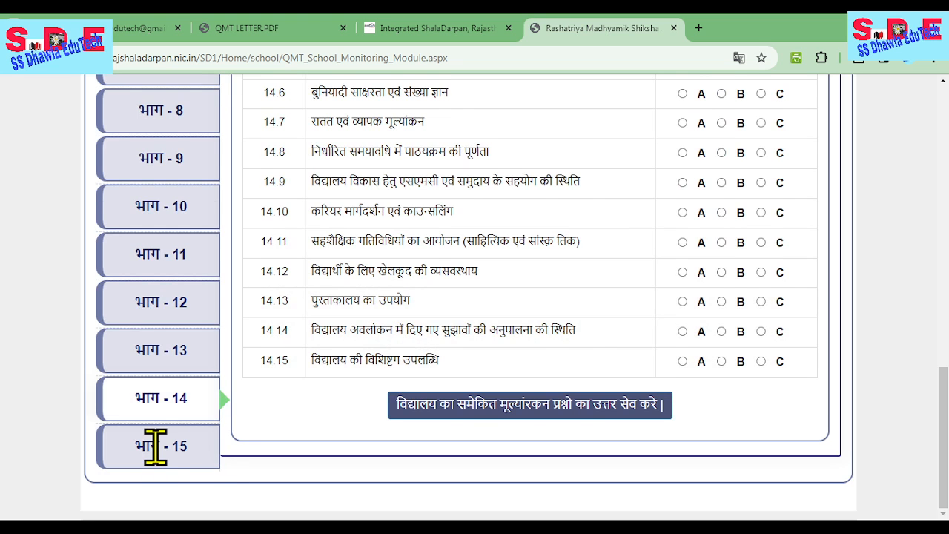
pyautogui.click(155, 445)
pyautogui.scroll(4, 292, 366)
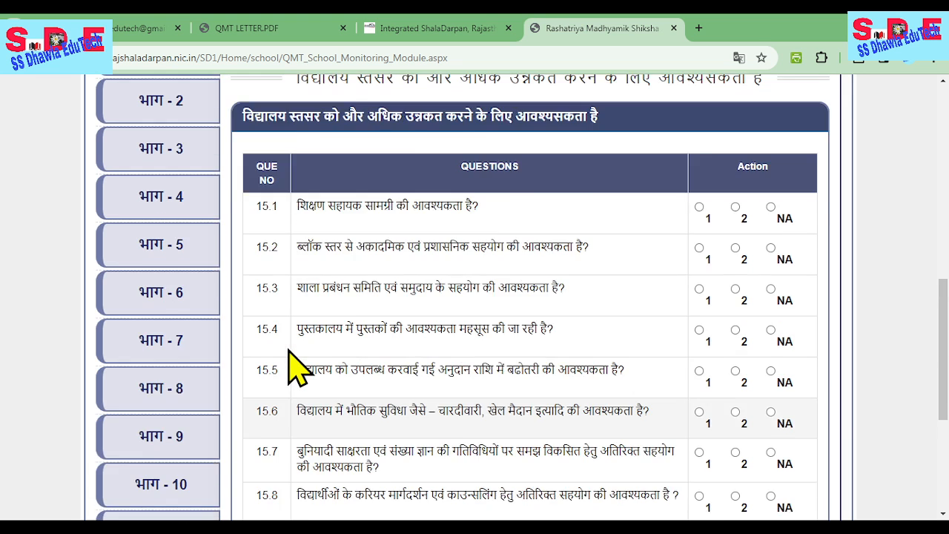
pyautogui.scroll(1, 295, 367)
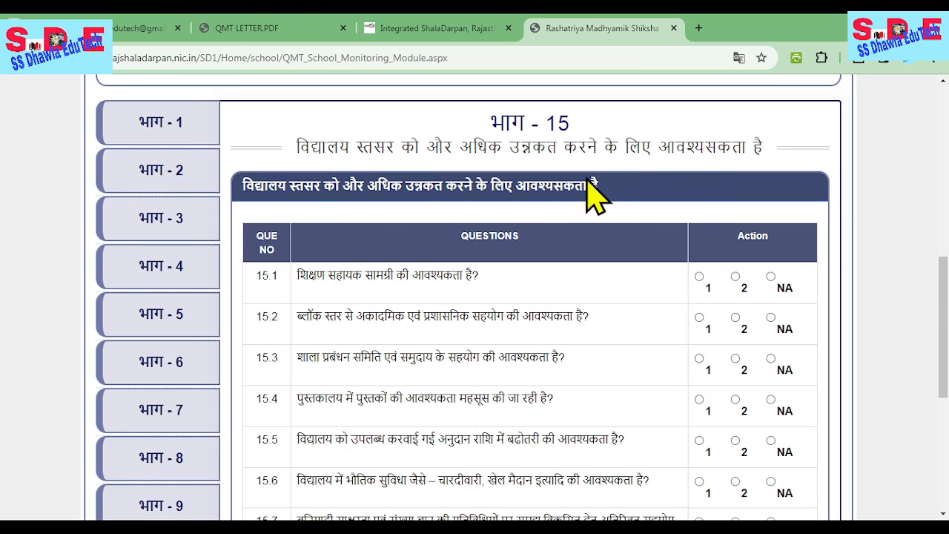
# - In भाग - 15, answer questions 15.1 and 15.6 with 1 and question 15.7 with 2
pyautogui.scroll(-1, 586, 204)
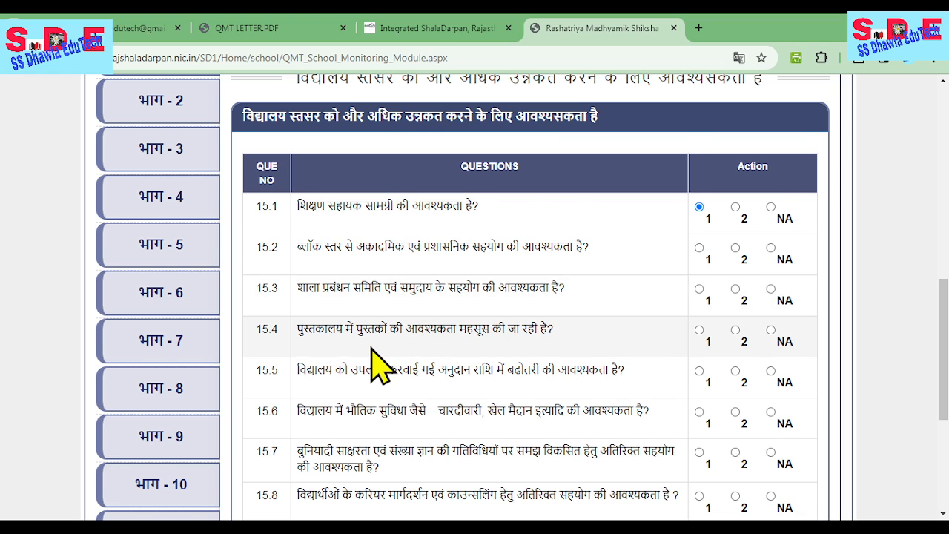
pyautogui.scroll(-3, 370, 347)
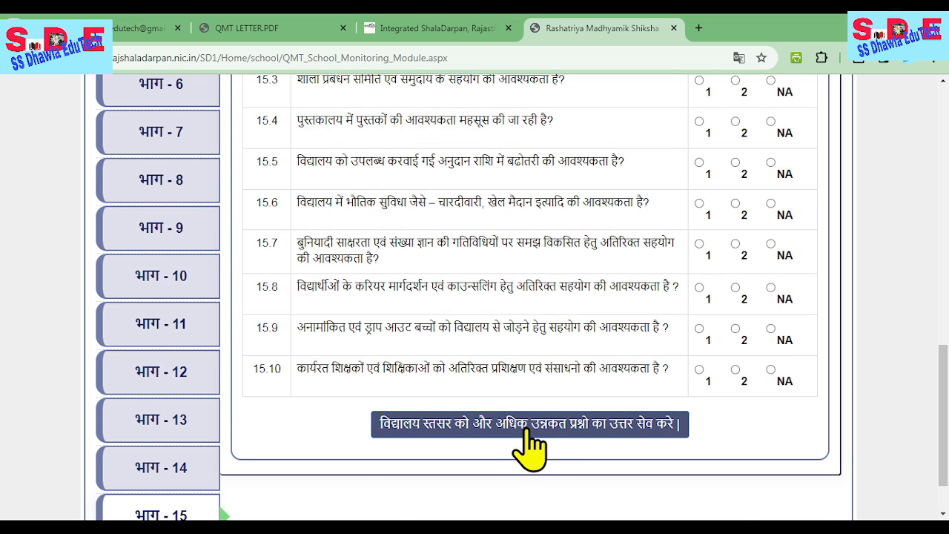
pyautogui.scroll(2, 710, 328)
pyautogui.scroll(-1, 674, 244)
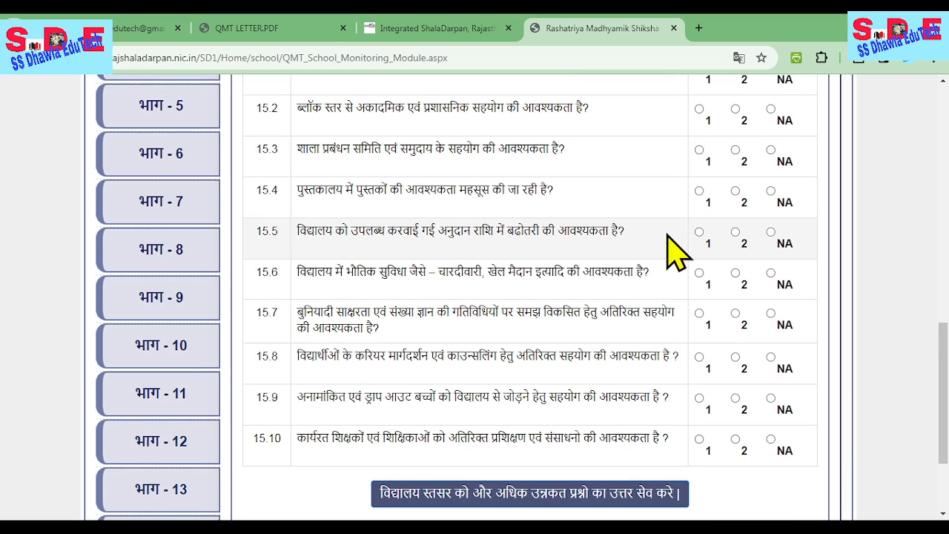
pyautogui.click(699, 273)
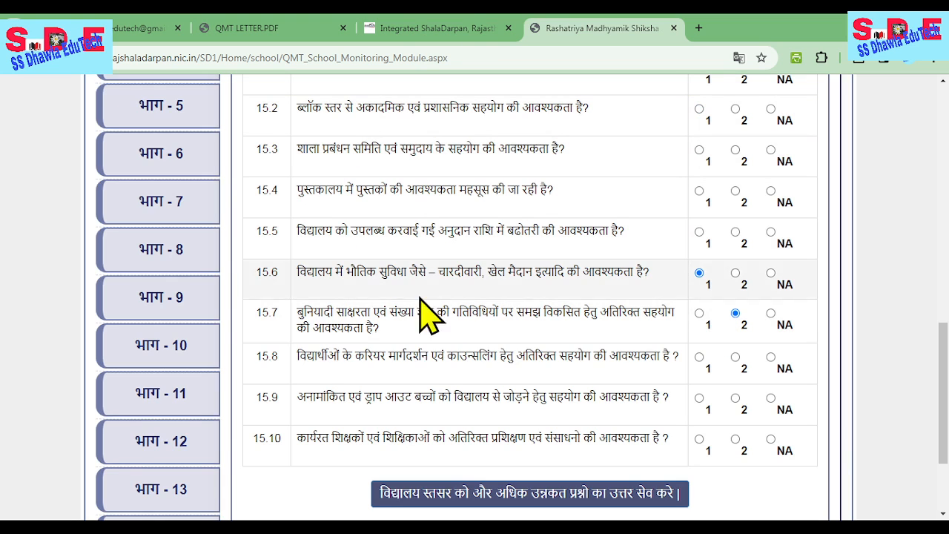
# - Try to save the partly answered भाग - 15 and dismiss the alert
pyautogui.click(464, 478)
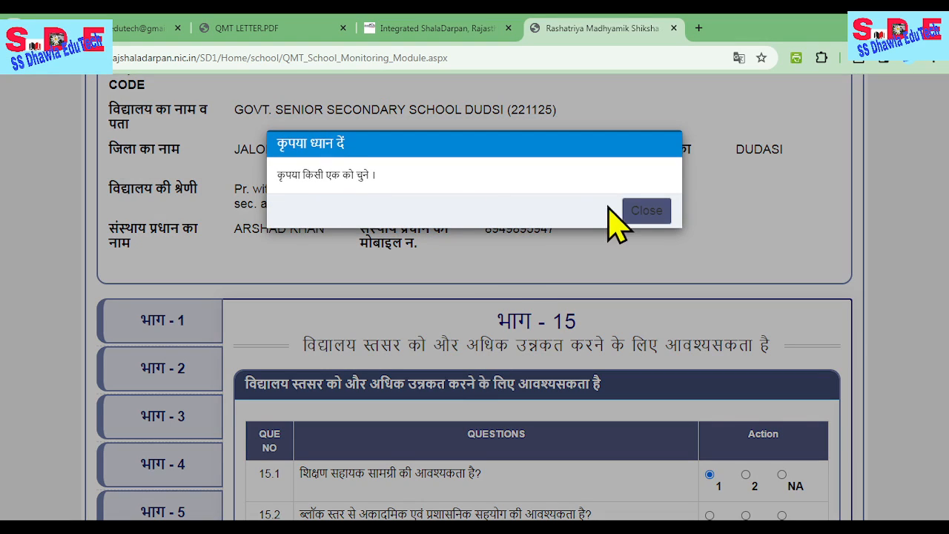
pyautogui.click(646, 212)
pyautogui.scroll(-5, 610, 293)
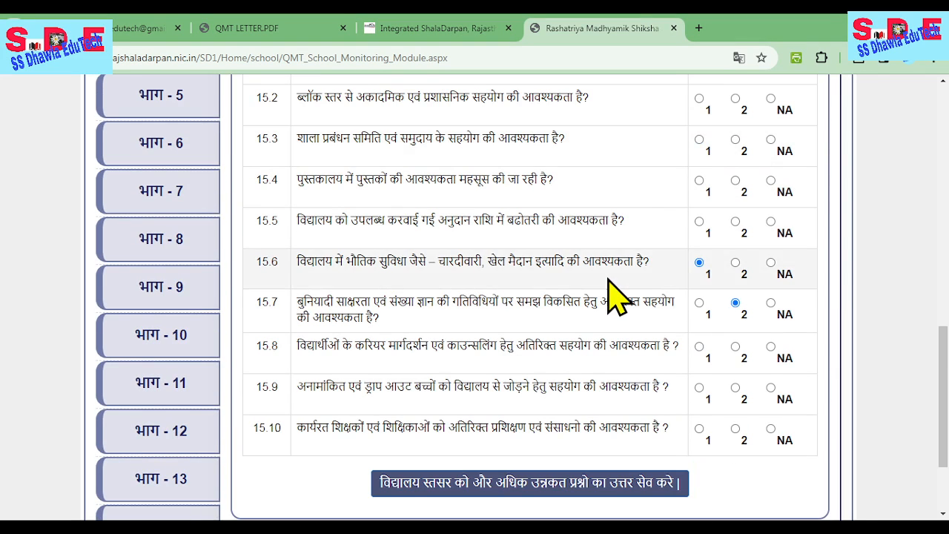
# - Look over questions 15.1 to 15.10 of भाग - 15 and the option for saving their answers
pyautogui.scroll(-2, 487, 360)
pyautogui.scroll(1, 682, 282)
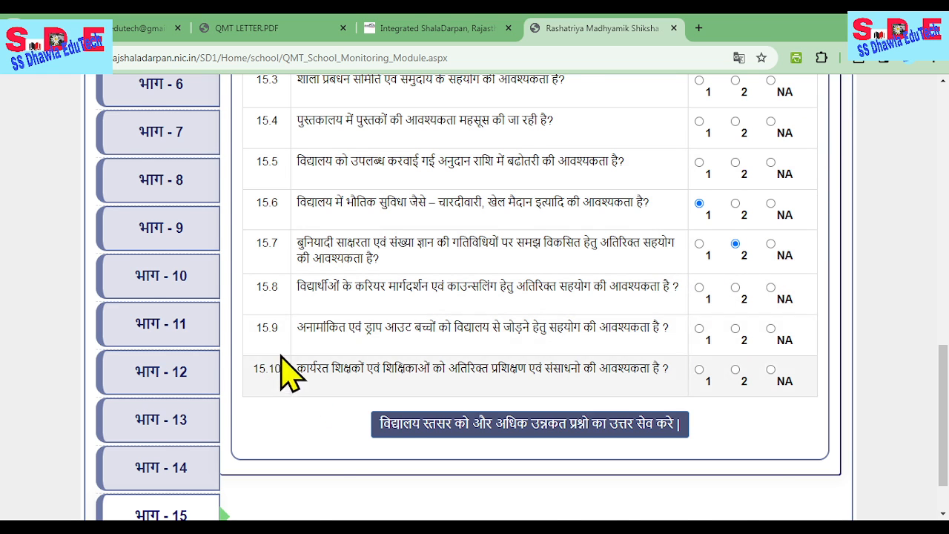
pyautogui.scroll(2, 286, 371)
pyautogui.scroll(-3, 265, 271)
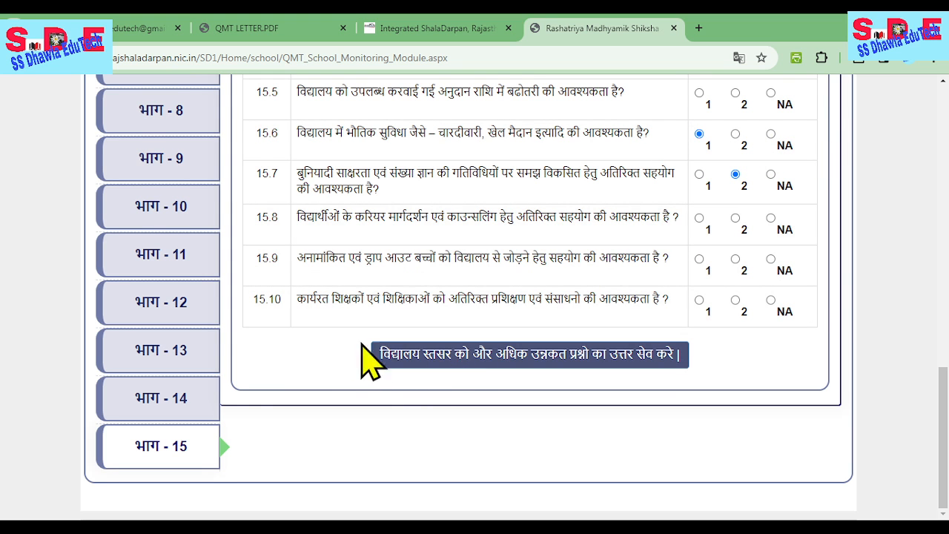
pyautogui.scroll(1, 211, 415)
pyautogui.scroll(2, 211, 415)
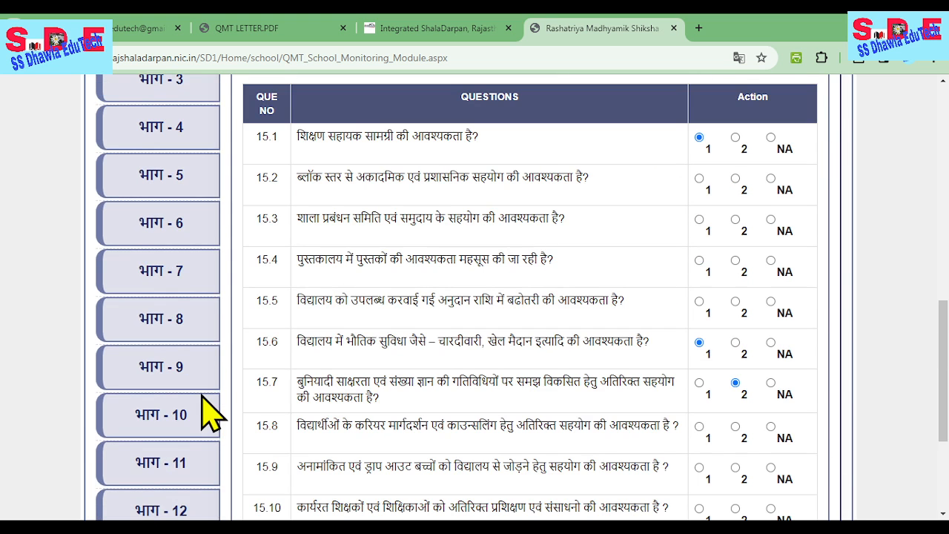
# - Check page 2 of QMT LETTER.PDF for the deadline to upload and lock the data and for the issue date
pyautogui.click(277, 29)
pyautogui.scroll(4, 549, 304)
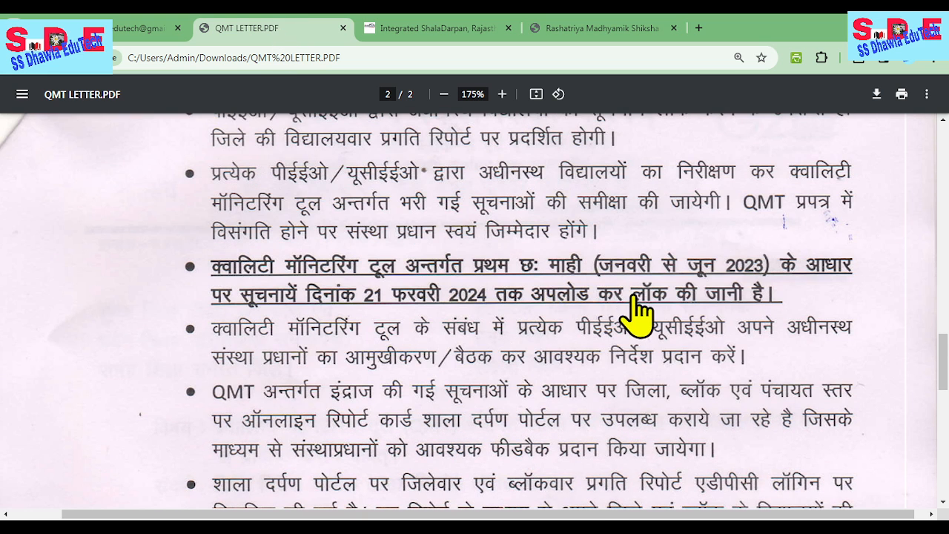
pyautogui.scroll(-8, 640, 304)
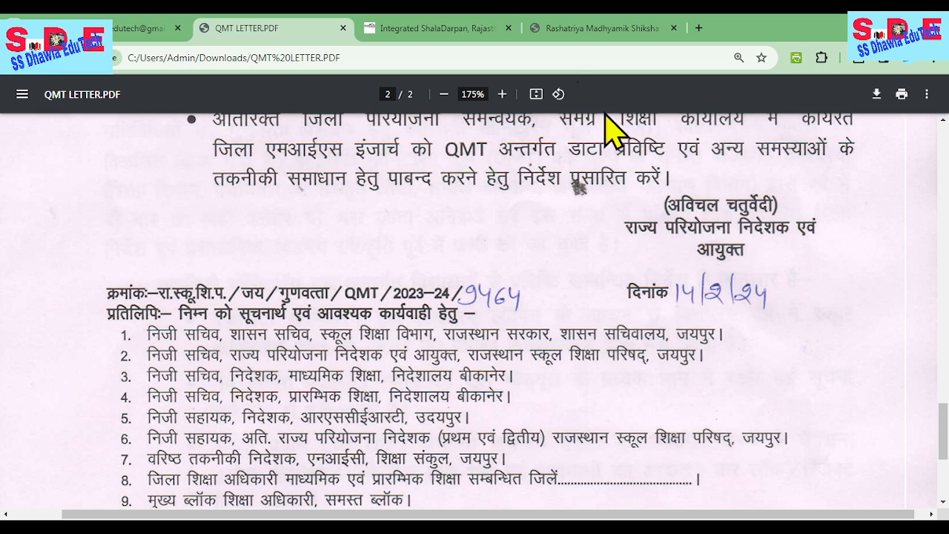
# - Return to the school monitoring form and recheck the answers entered in भाग - 15
pyautogui.click(593, 28)
pyautogui.scroll(-3, 585, 326)
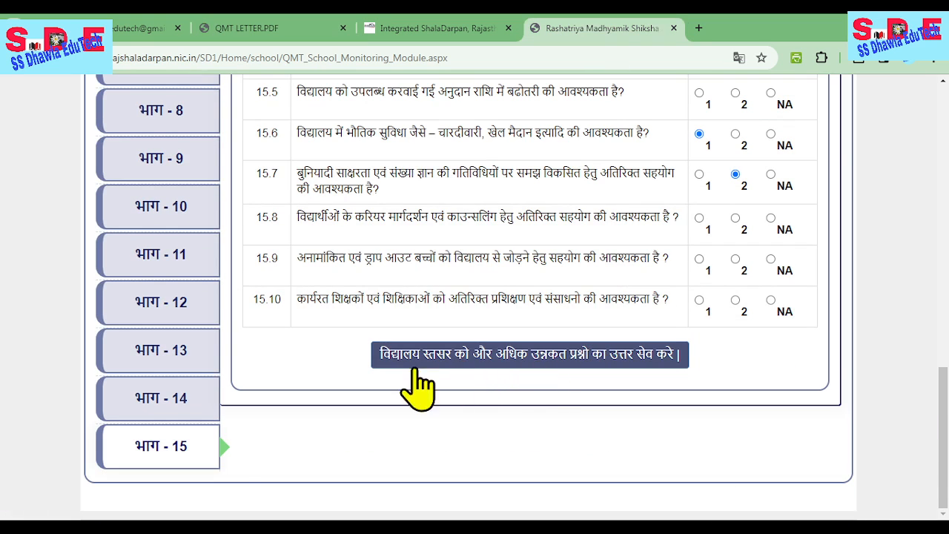
pyautogui.scroll(3, 498, 393)
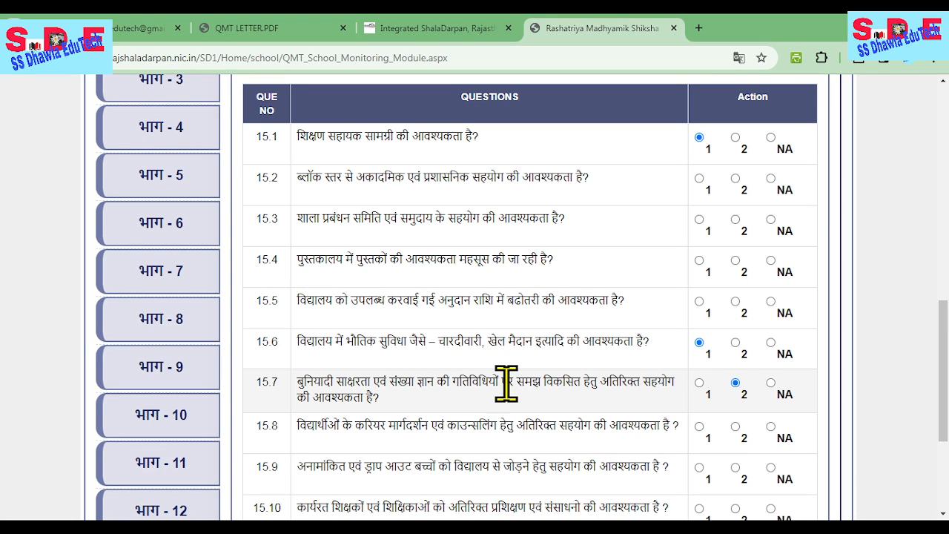
# - Reopen QMT LETTER.PDF and review its instructions from the end of page 2 back to the signature on page 1
pyautogui.click(275, 29)
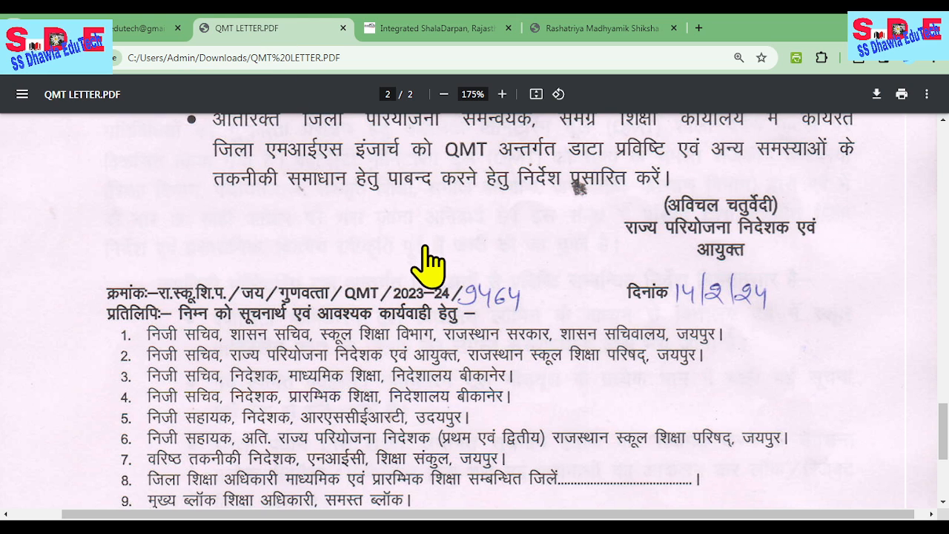
pyautogui.scroll(3, 764, 381)
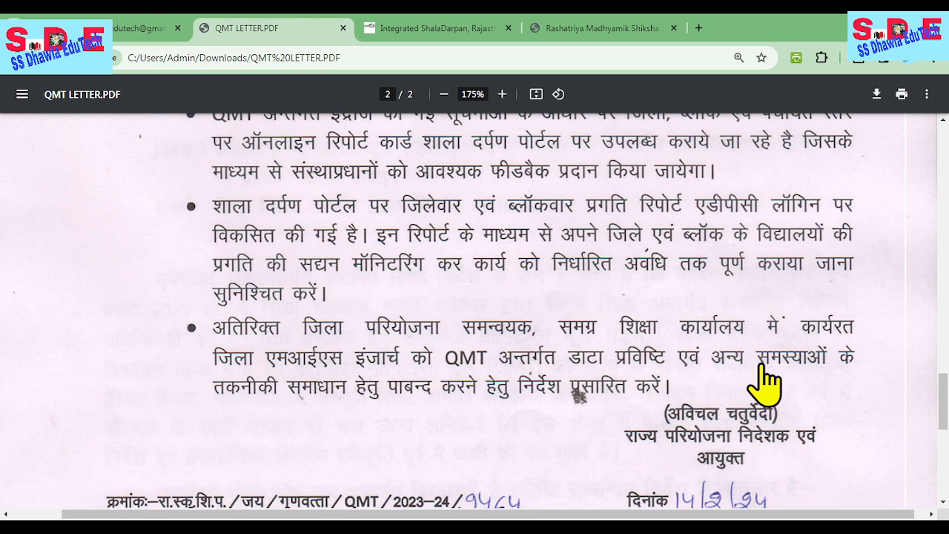
pyautogui.scroll(5, 512, 398)
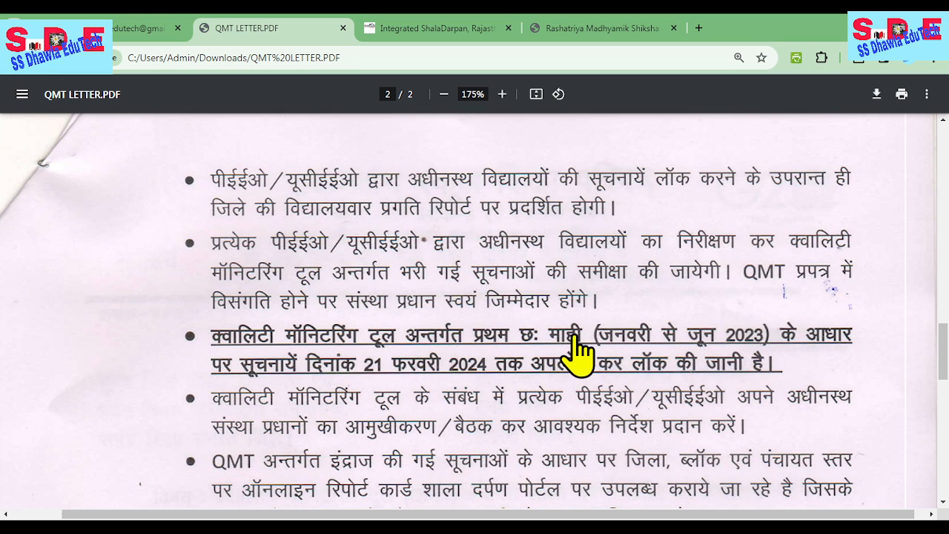
pyautogui.scroll(1, 578, 355)
pyautogui.scroll(13, 578, 354)
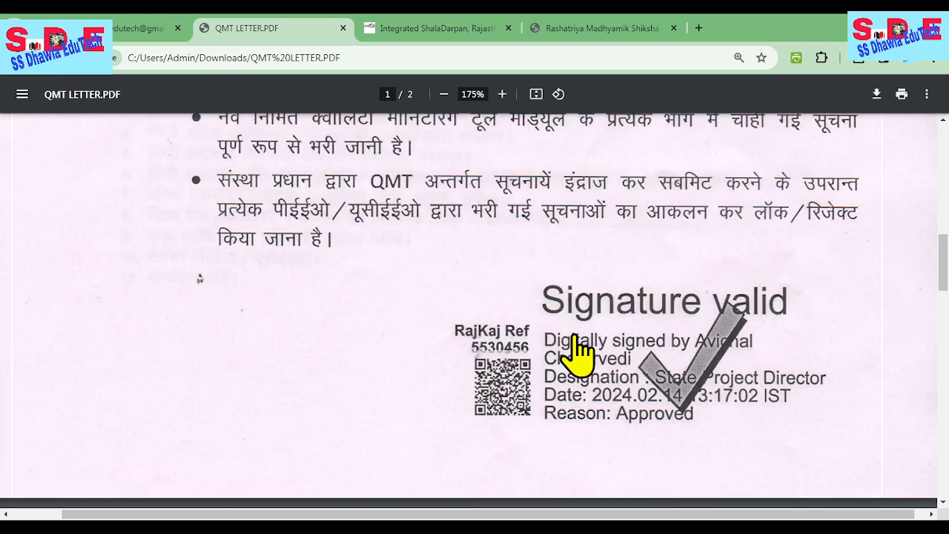